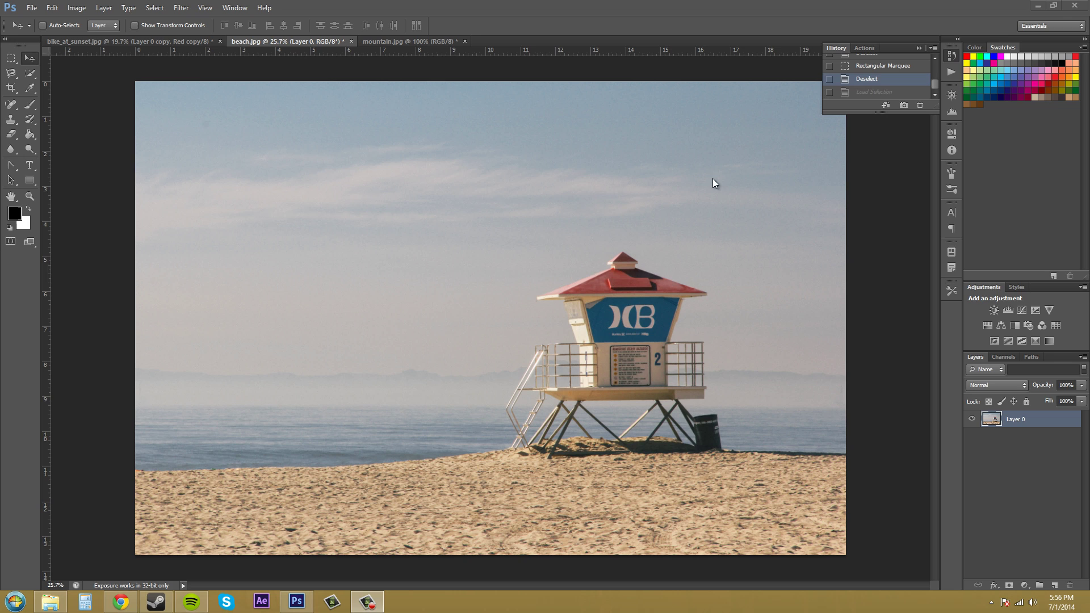
- Draw a rectangular marquee selection around the lifeguard tower
{"action": "left_click", "coordinate": [2, 73]}
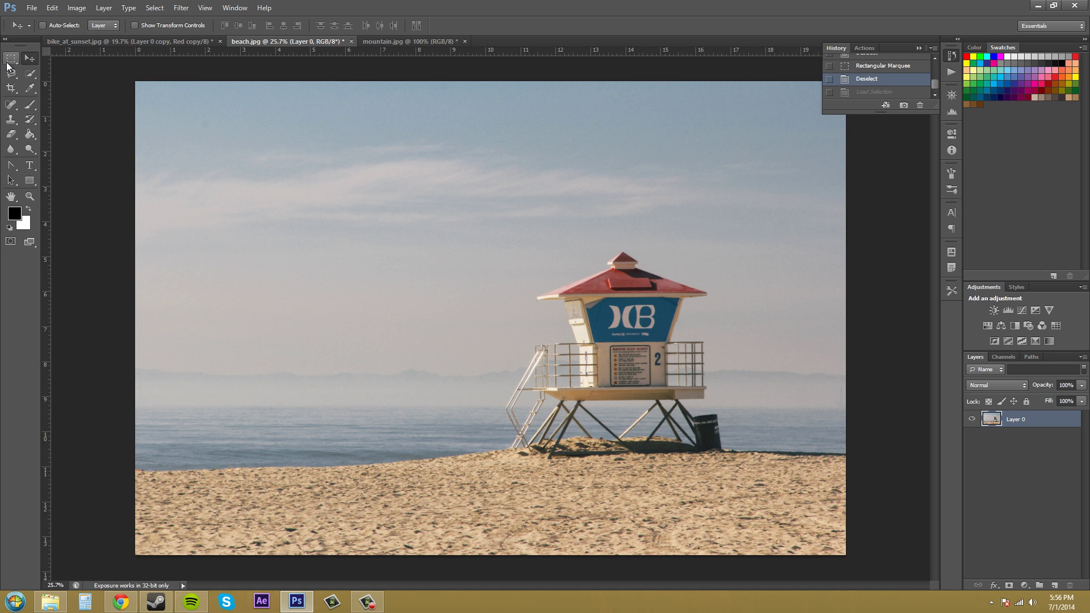
{"action": "left_click", "coordinate": [11, 59]}
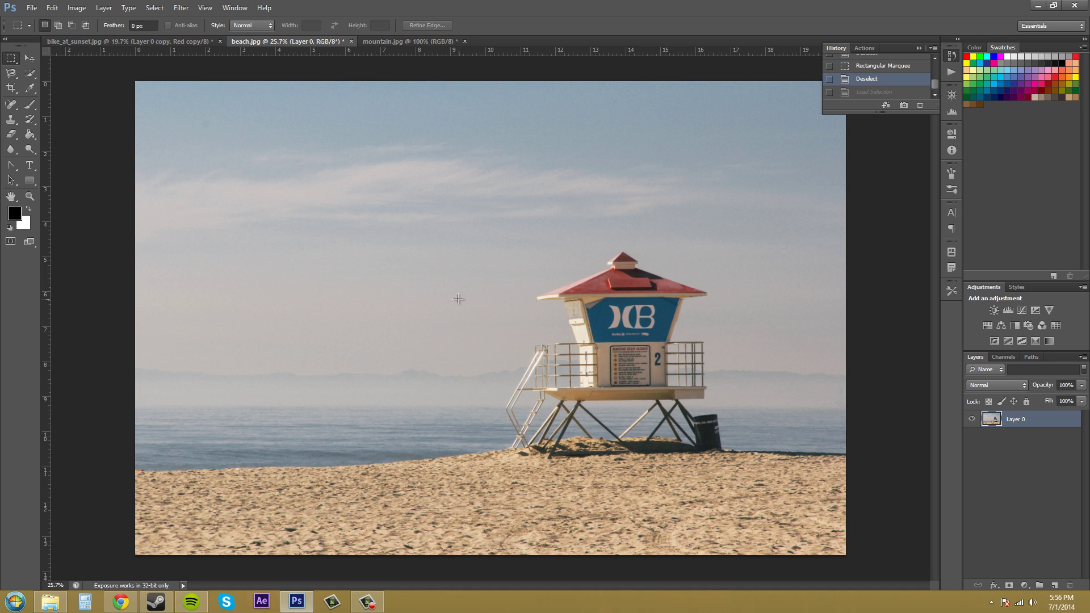
{"action": "right_click", "coordinate": [10, 59]}
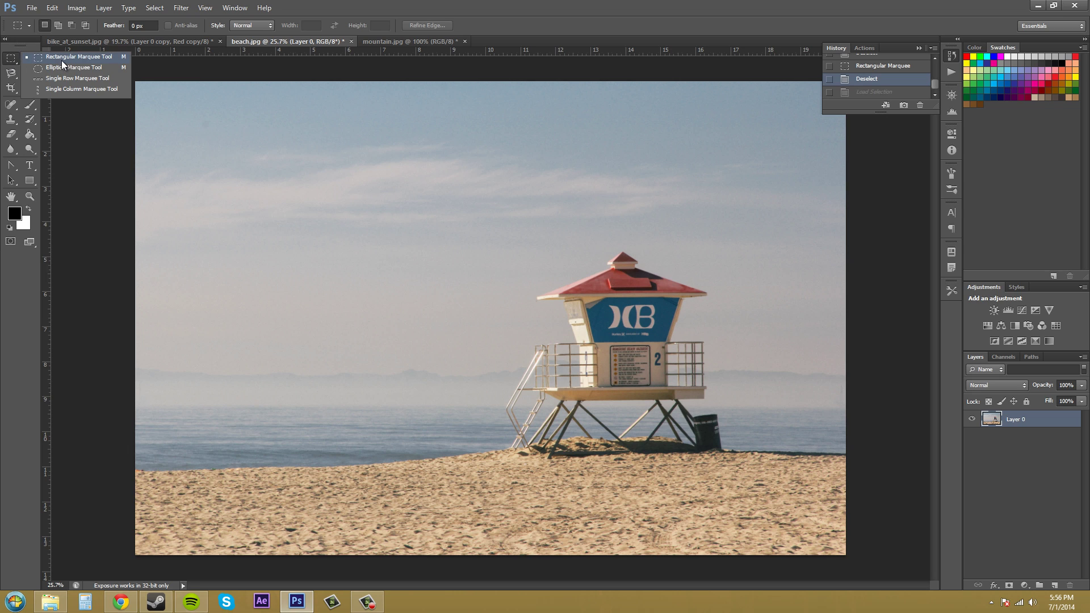
{"action": "left_click", "coordinate": [62, 60]}
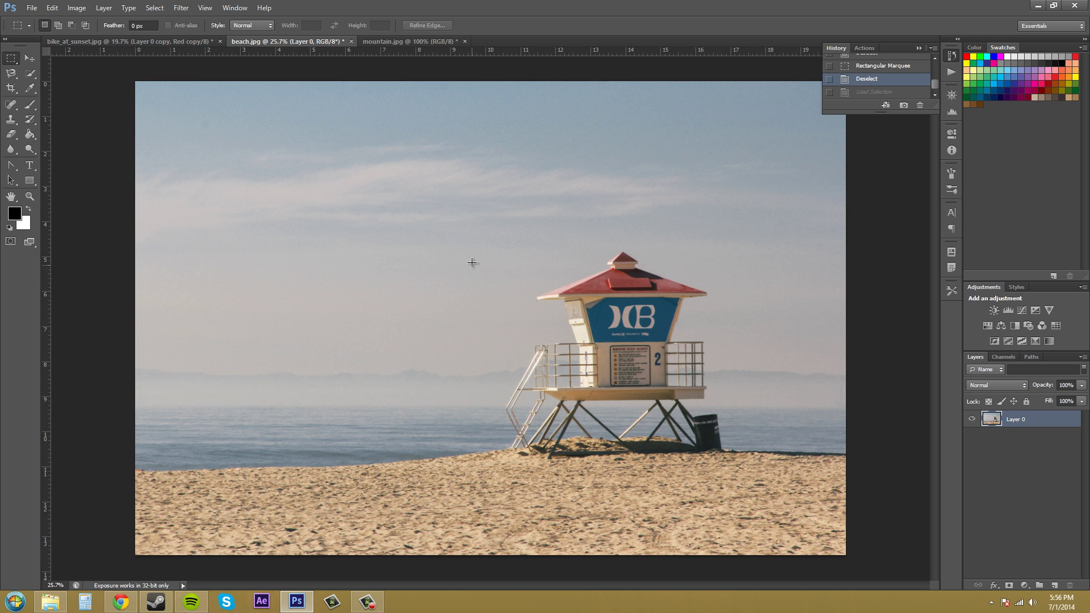
{"action": "left_click_drag", "start_coordinate": [464, 245], "coordinate": [770, 468]}
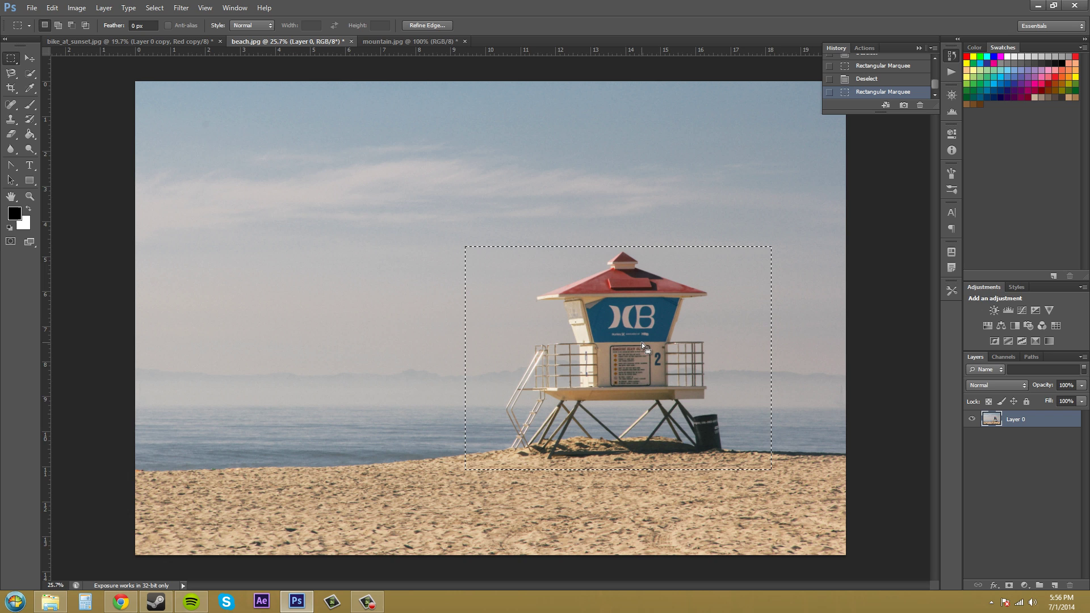
- Crop the photo to the rectangular selection, then undo the crop and clear the selection
{"action": "left_click", "coordinate": [148, 10]}
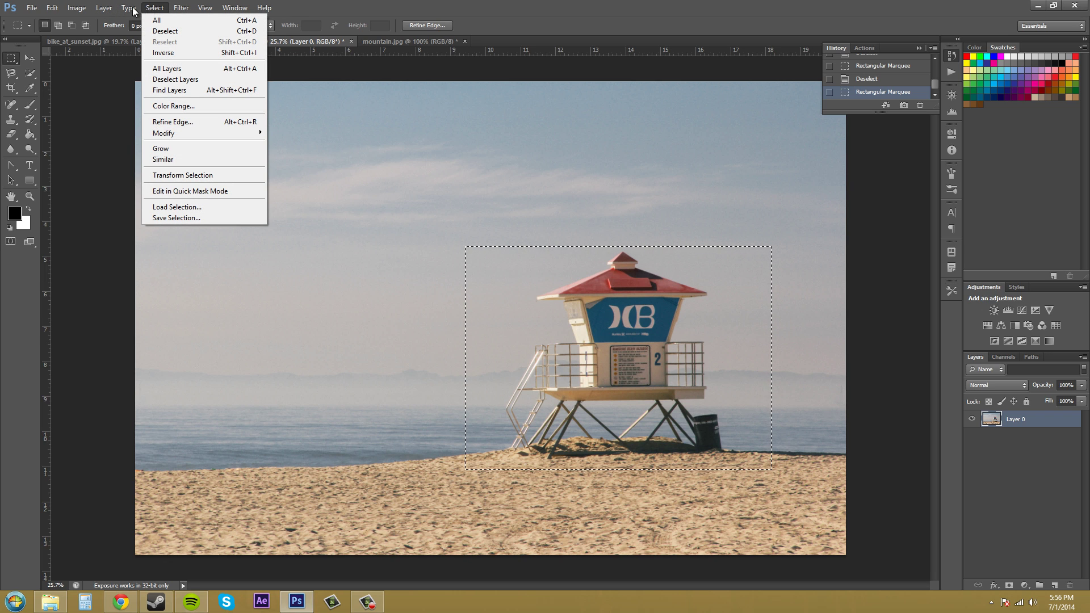
{"action": "mouse_move", "coordinate": [76, 8]}
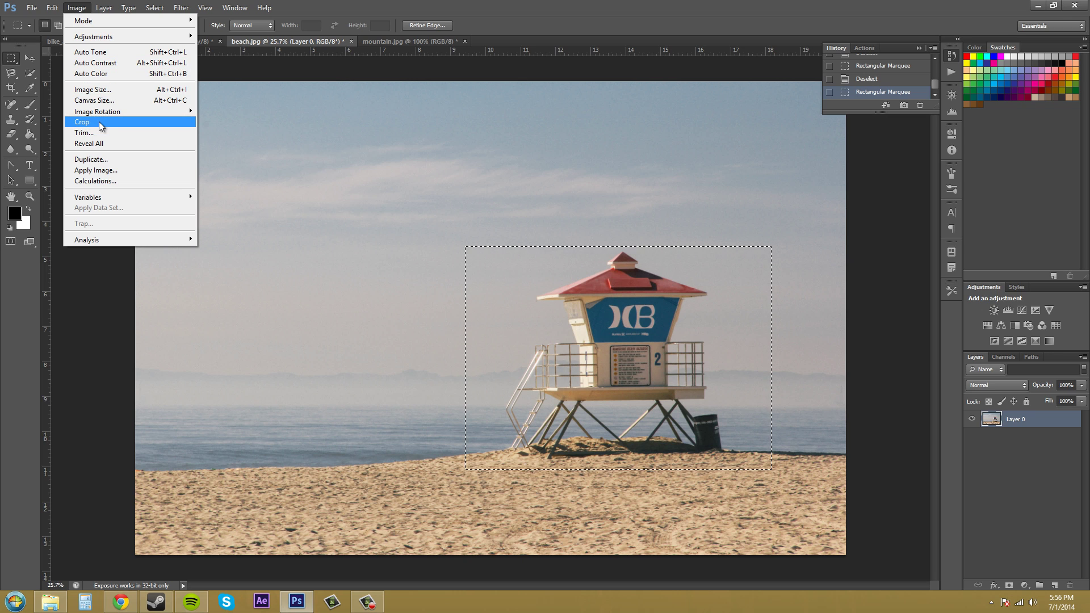
{"action": "left_click", "coordinate": [99, 122]}
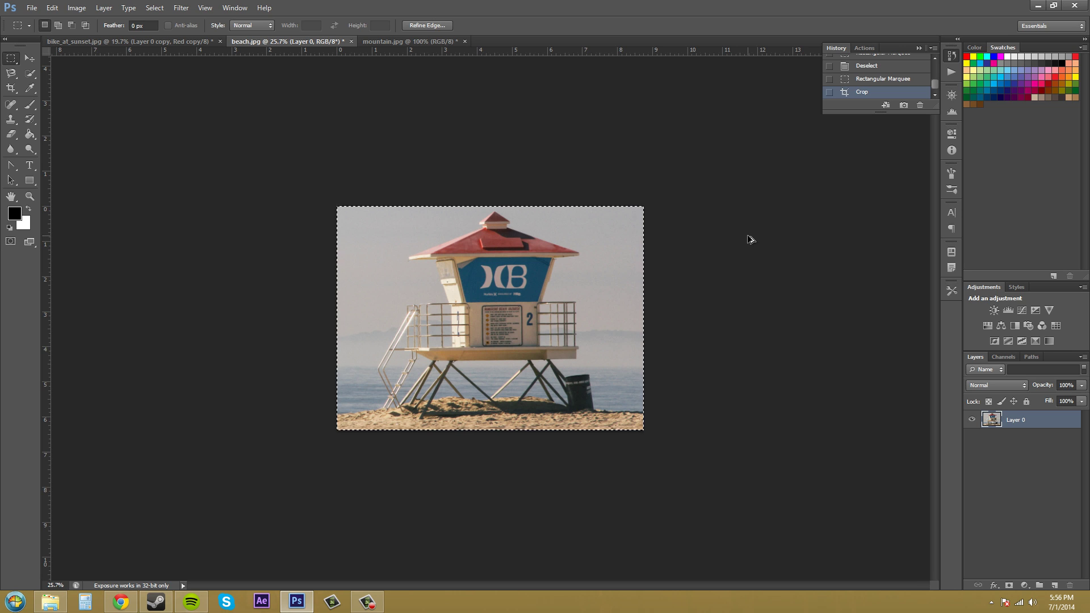
{"action": "key", "text": "ctrl+z"}
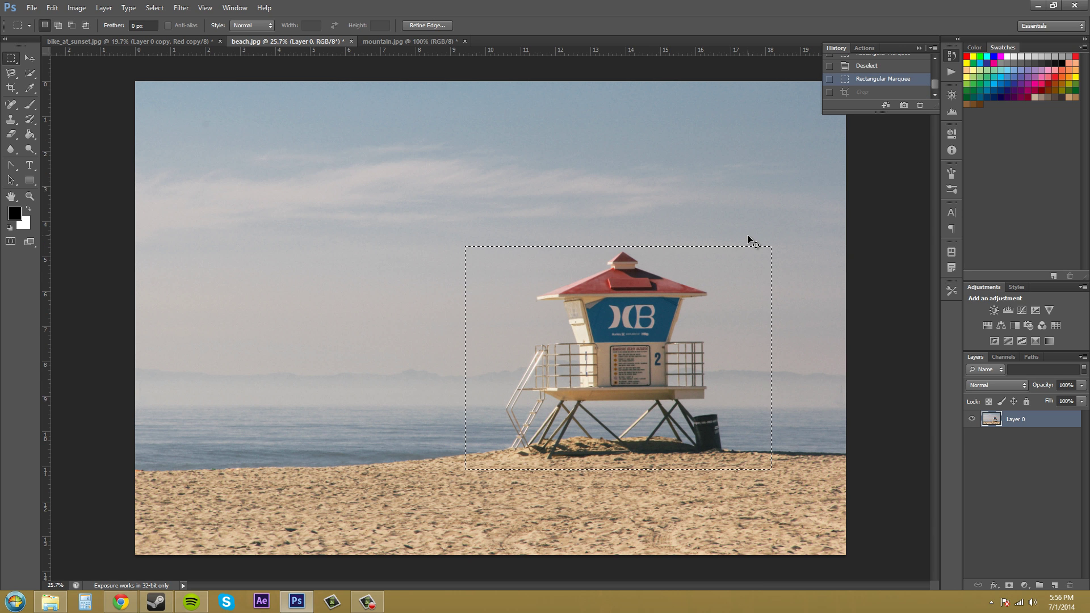
{"action": "left_click", "coordinate": [748, 235]}
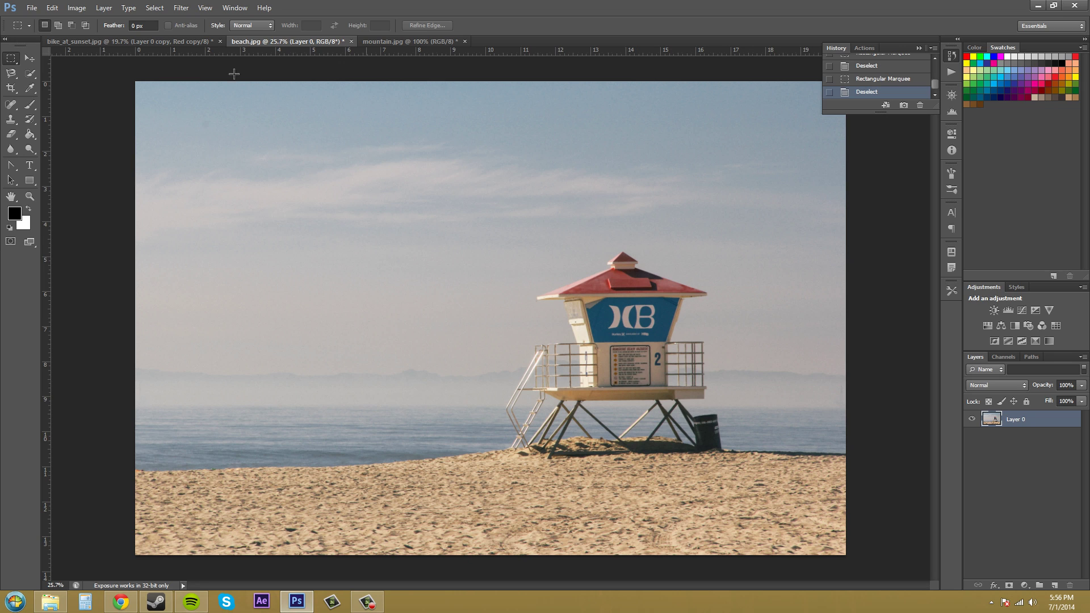
- Trace a freehand lasso selection around the lifeguard tower
{"action": "left_click", "coordinate": [20, 75]}
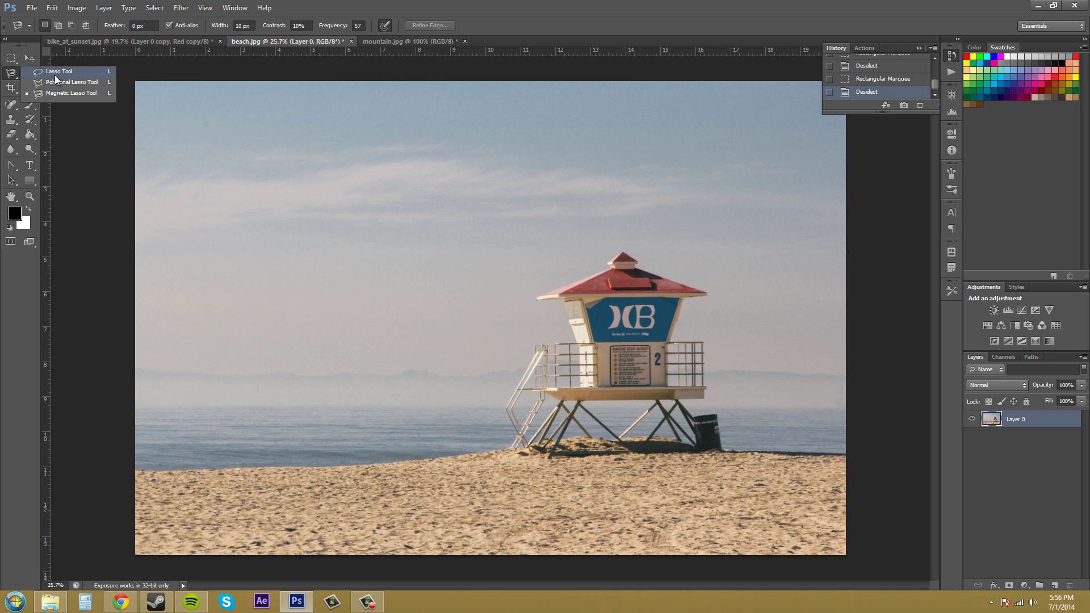
{"action": "left_click", "coordinate": [55, 74]}
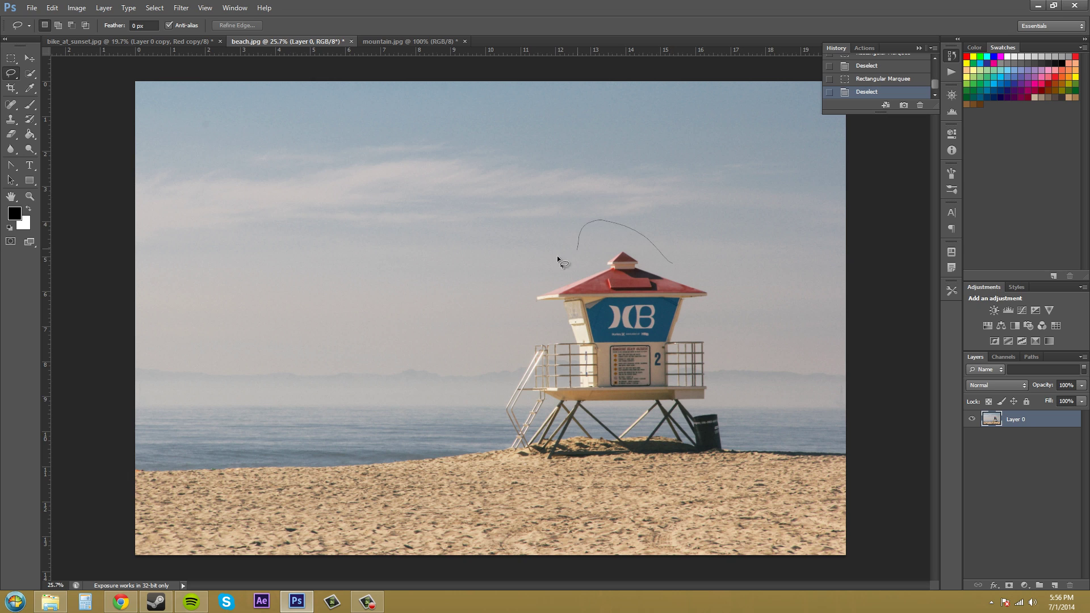
{"action": "mouse_move", "coordinate": [491, 449]}
{"action": "left_mouse_down"}
{"action": "mouse_move", "coordinate": [533, 495]}
{"action": "mouse_move", "coordinate": [638, 446]}
{"action": "mouse_move", "coordinate": [747, 475]}
{"action": "mouse_move", "coordinate": [780, 407]}
{"action": "left_mouse_up"}
{"action": "left_click_drag", "start_coordinate": [686, 261], "coordinate": [672, 262]}
- Crop to the lasso selection's bounds, undo it, and deselect the freehand selection
{"action": "left_click", "coordinate": [77, 8]}
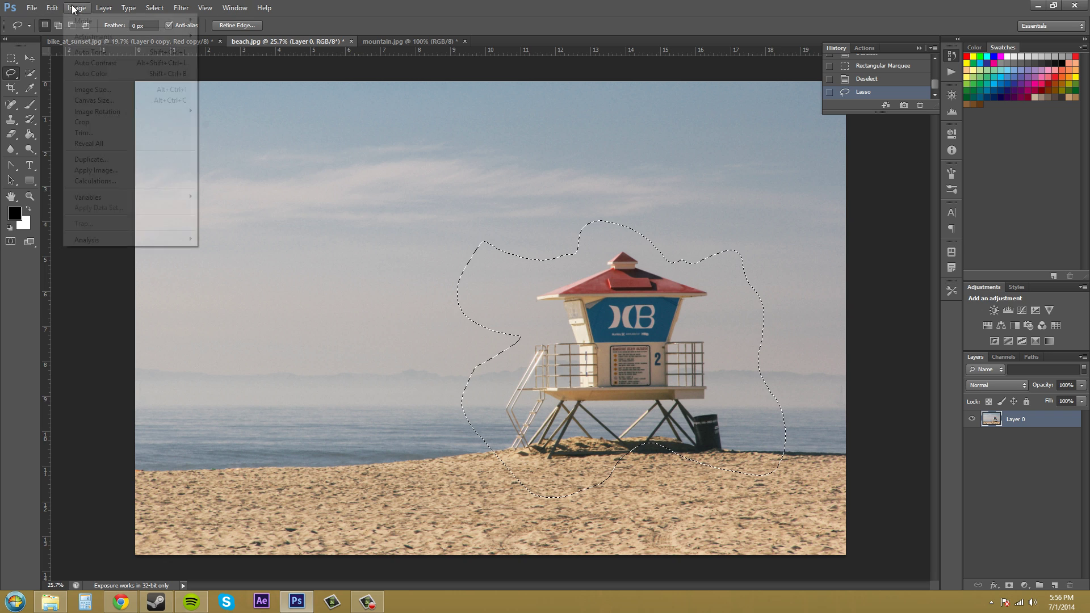
{"action": "left_click", "coordinate": [88, 125]}
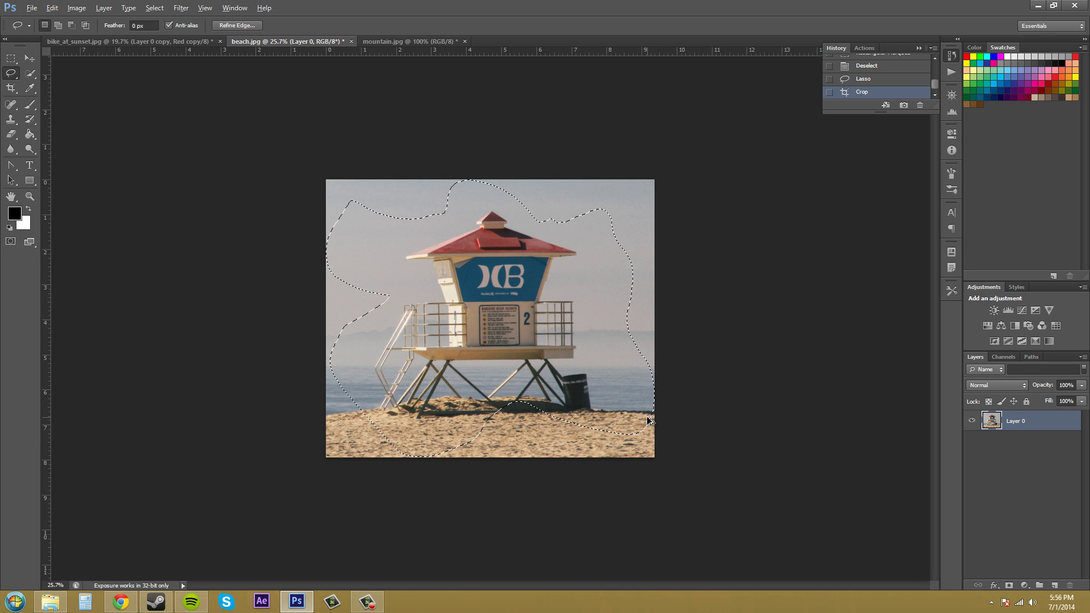
{"action": "key", "text": "ctrl+z"}
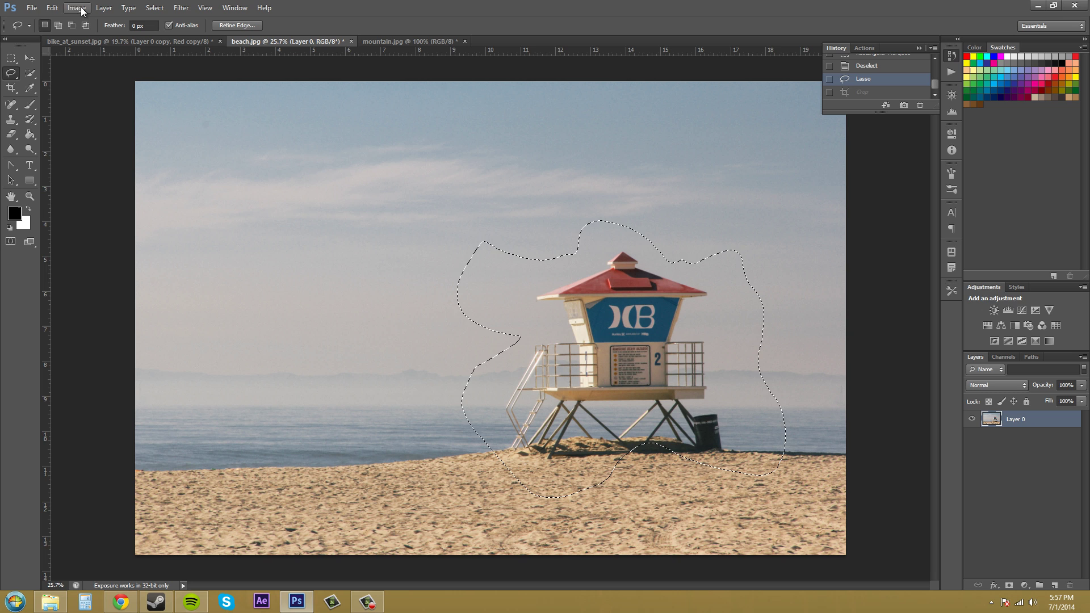
{"action": "left_click", "coordinate": [103, 8]}
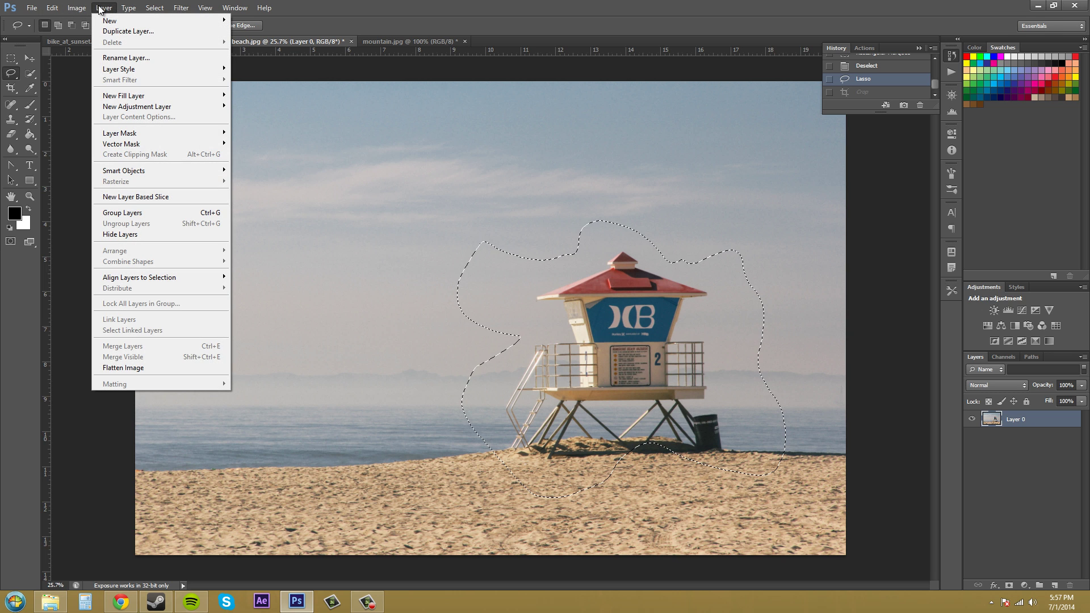
{"action": "mouse_move", "coordinate": [76, 9]}
{"action": "left_click", "coordinate": [162, 30]}
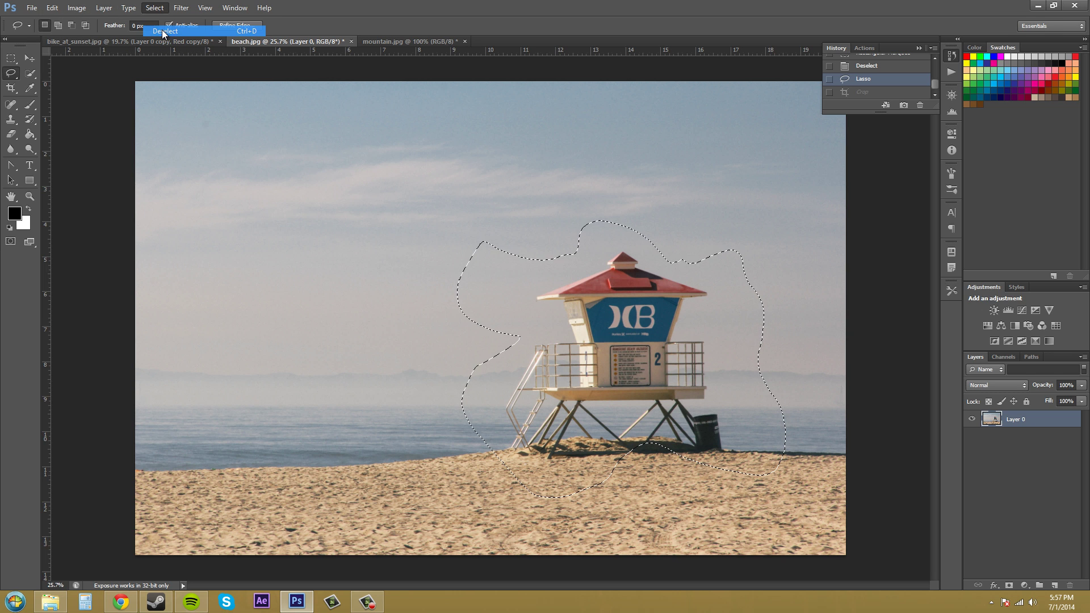
- Crop tightly around the tower with the Crop tool by dragging its corners inward
{"action": "left_click", "coordinate": [11, 89]}
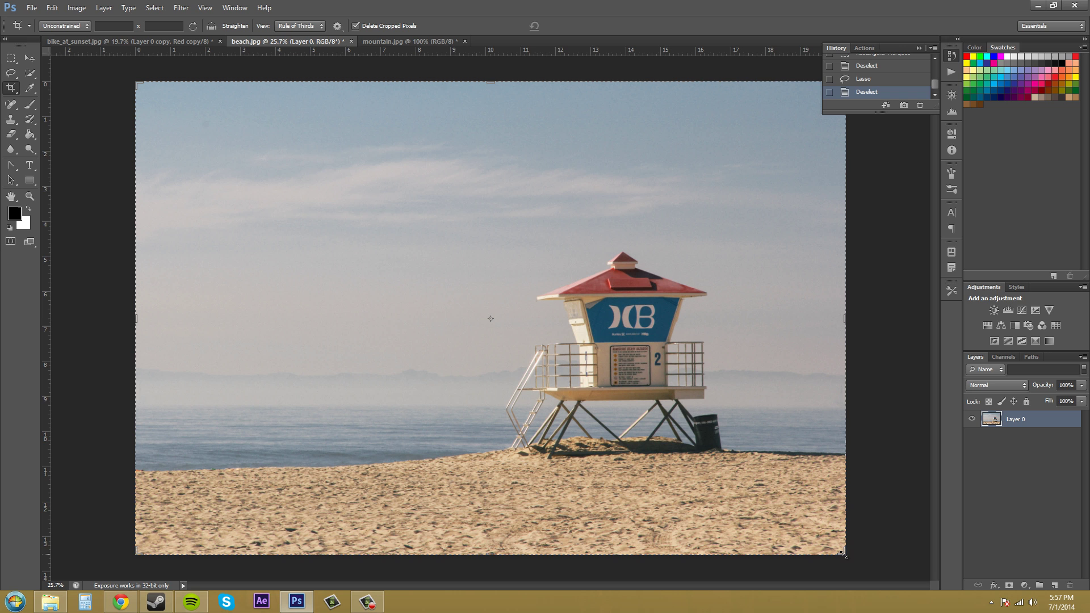
{"action": "left_click_drag", "start_coordinate": [844, 553], "coordinate": [793, 510]}
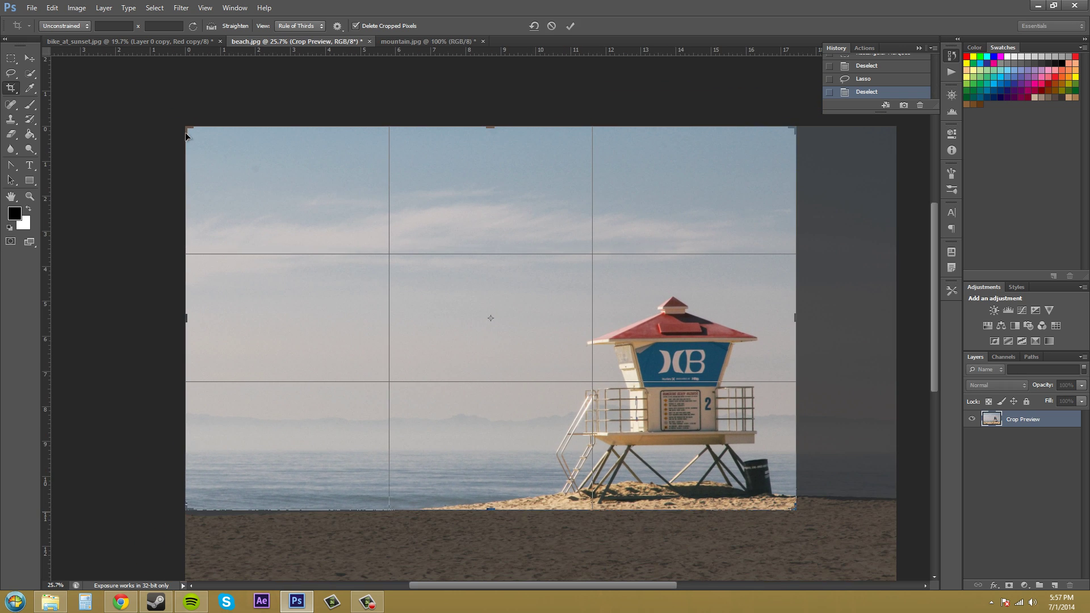
{"action": "left_click_drag", "start_coordinate": [185, 127], "coordinate": [367, 211]}
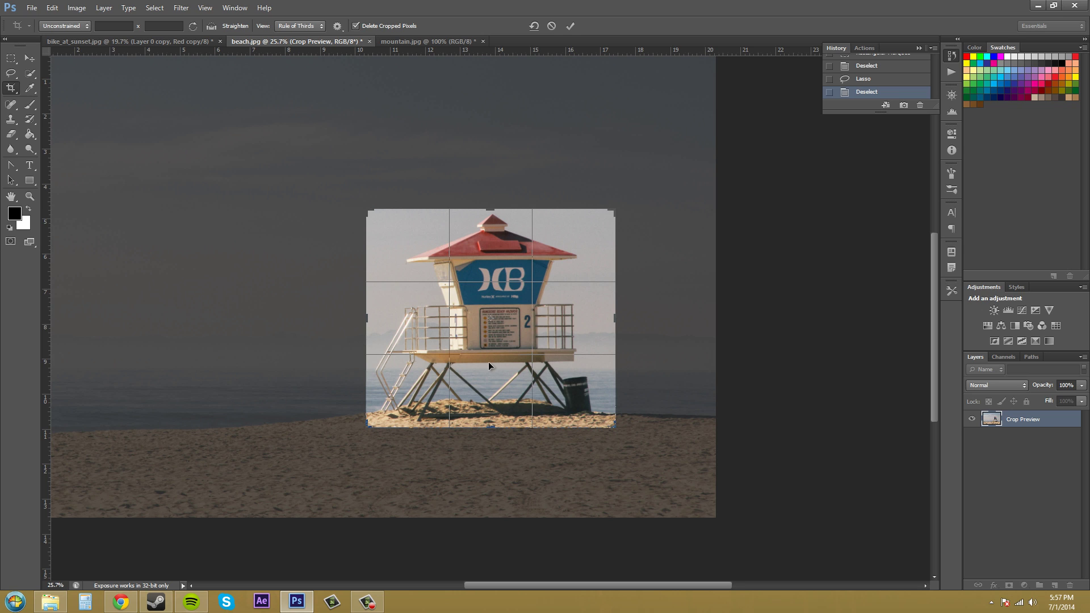
{"action": "key", "text": "Return"}
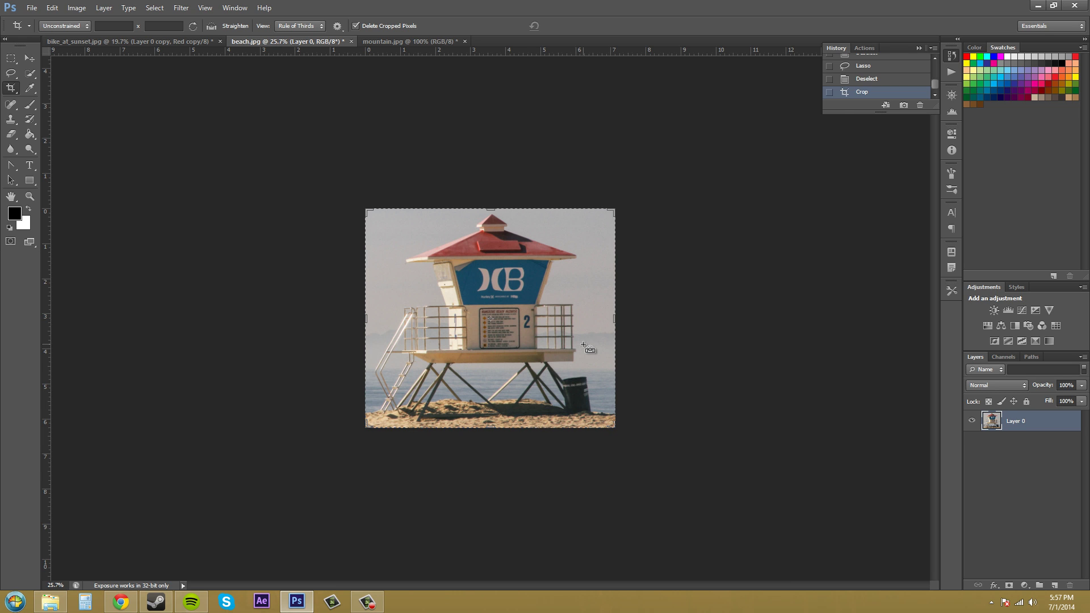
- Undo the tight crop, clear the selection, and show the crop aspect-ratio presets
{"action": "key", "text": "ctrl+alt+z"}
{"action": "key", "text": "ctrl+alt+z"}
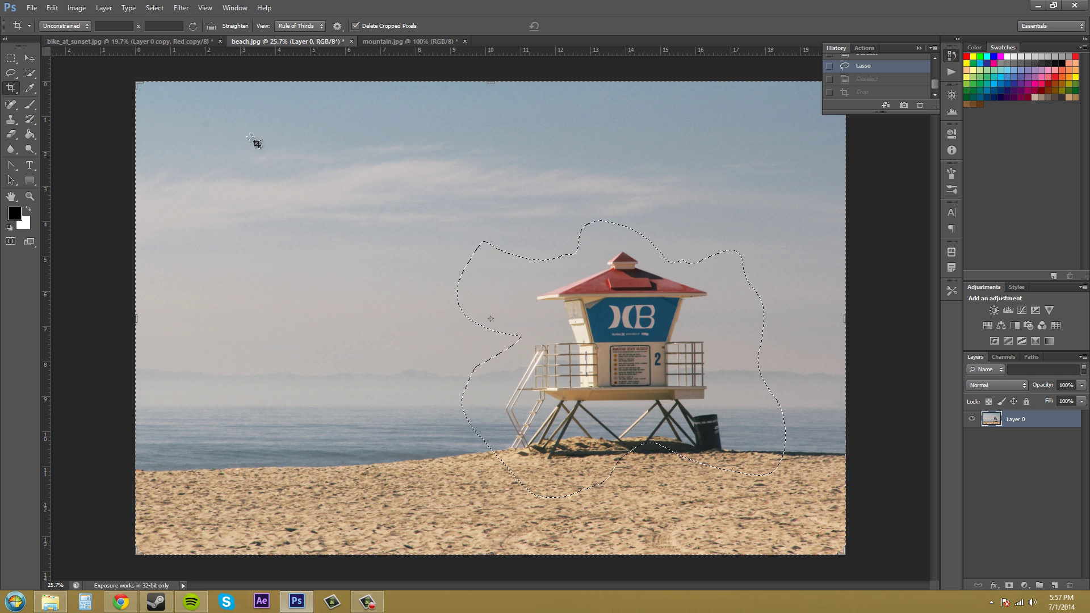
{"action": "key", "text": "ctrl+d"}
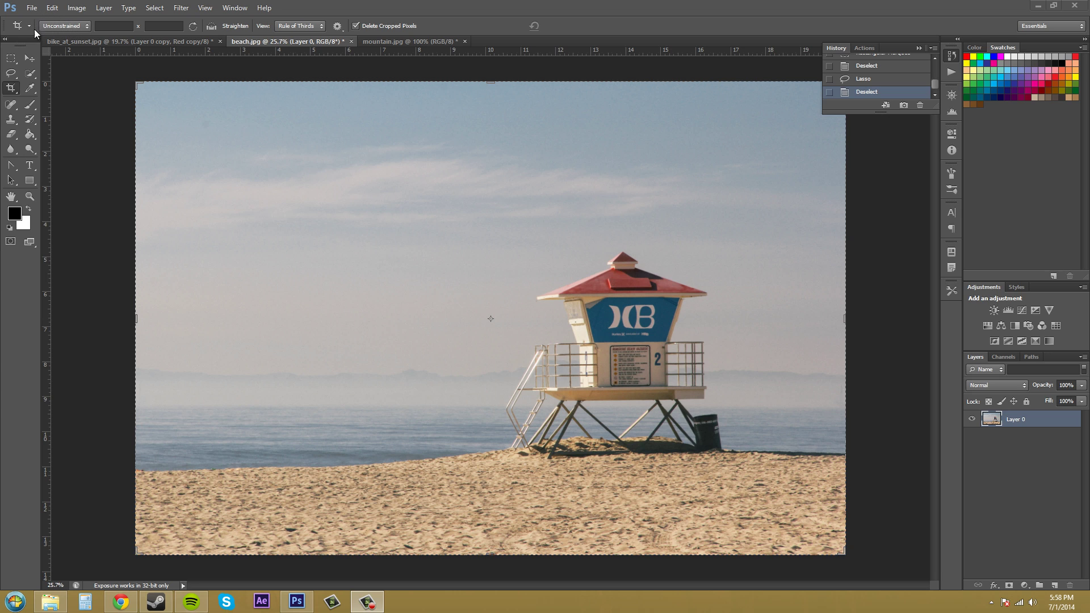
{"action": "left_click", "coordinate": [84, 26]}
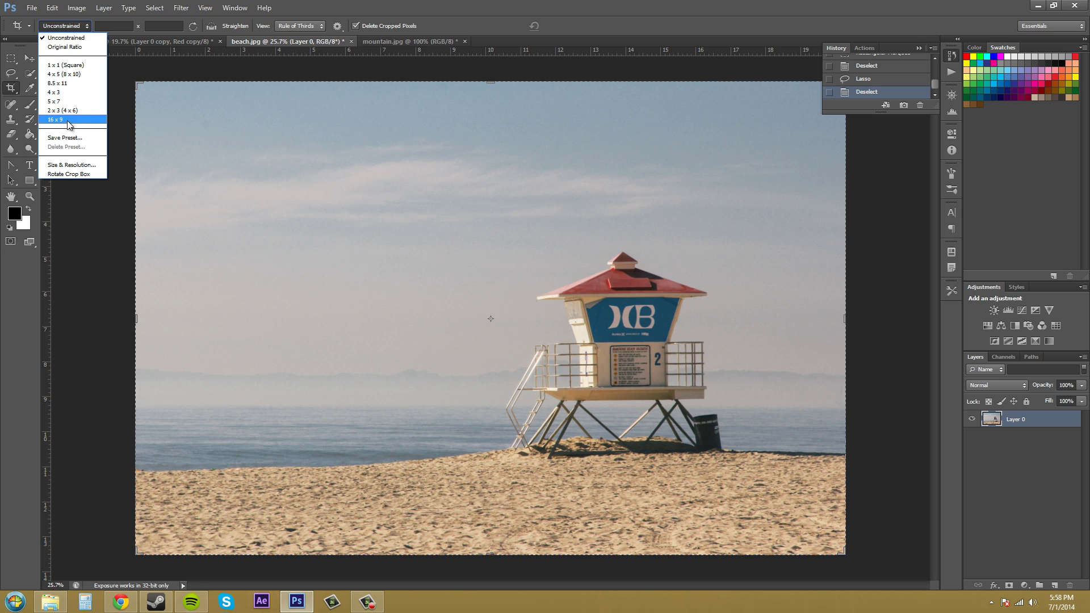
- Set a 15 x 15 crop ratio and slide the photo so the tower sits left of centre
{"action": "left_click", "coordinate": [69, 47]}
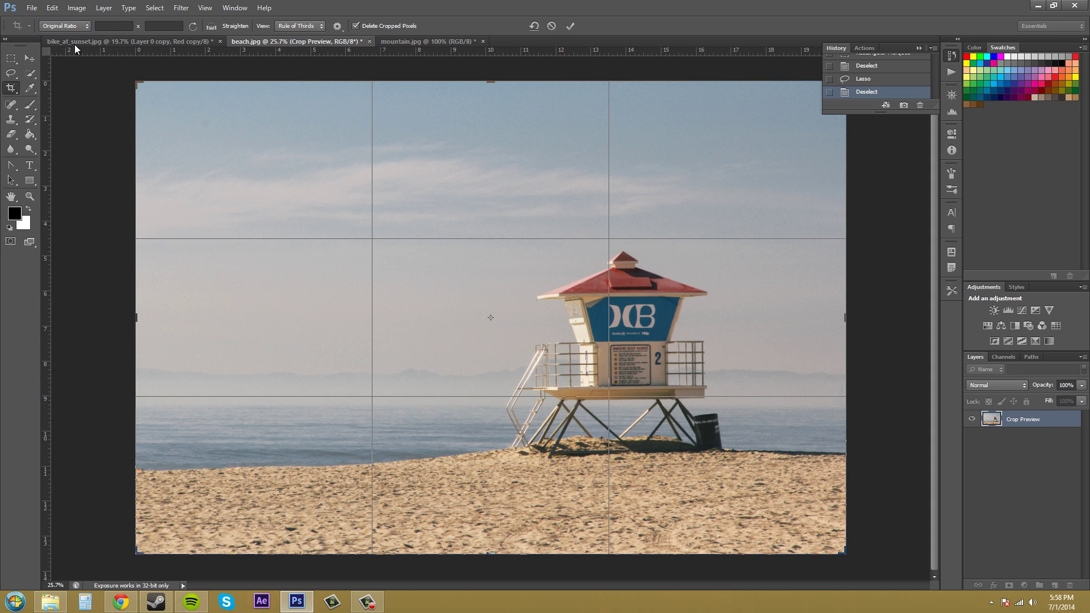
{"action": "left_click", "coordinate": [118, 27]}
{"action": "type", "text": "15"}
{"action": "left_click", "coordinate": [152, 27]}
{"action": "type", "text": "15"}
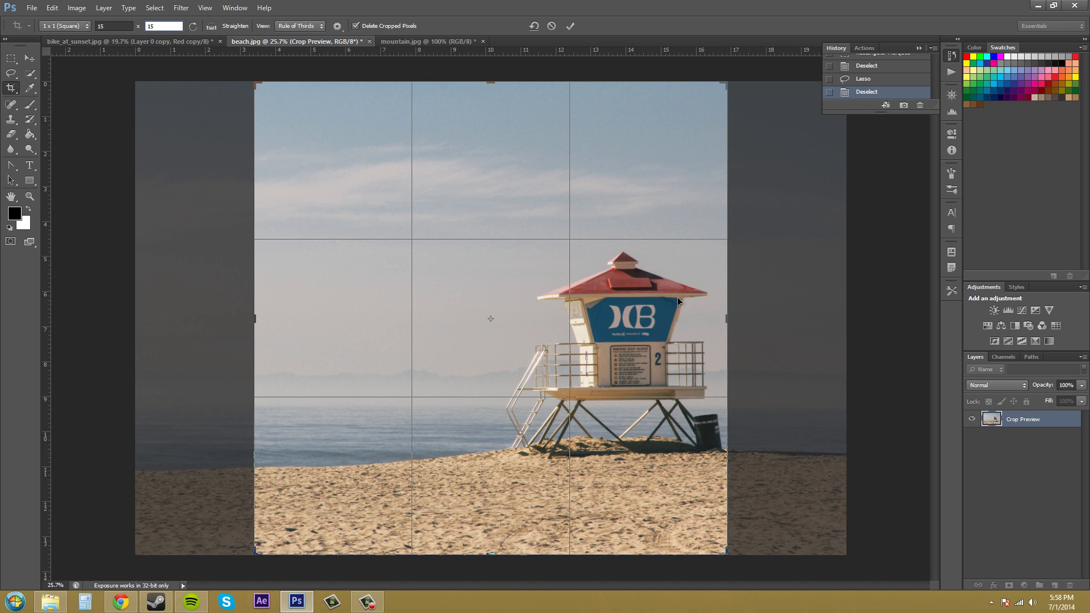
{"action": "key", "text": "Return"}
{"action": "left_click_drag", "start_coordinate": [558, 264], "coordinate": [497, 262]}
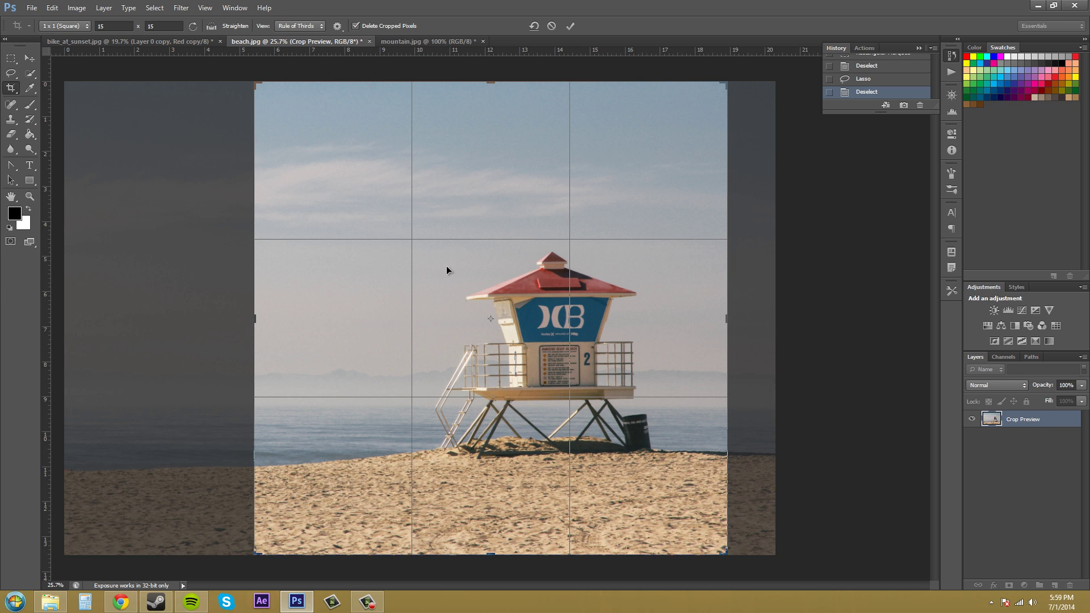
{"action": "left_click", "coordinate": [66, 26]}
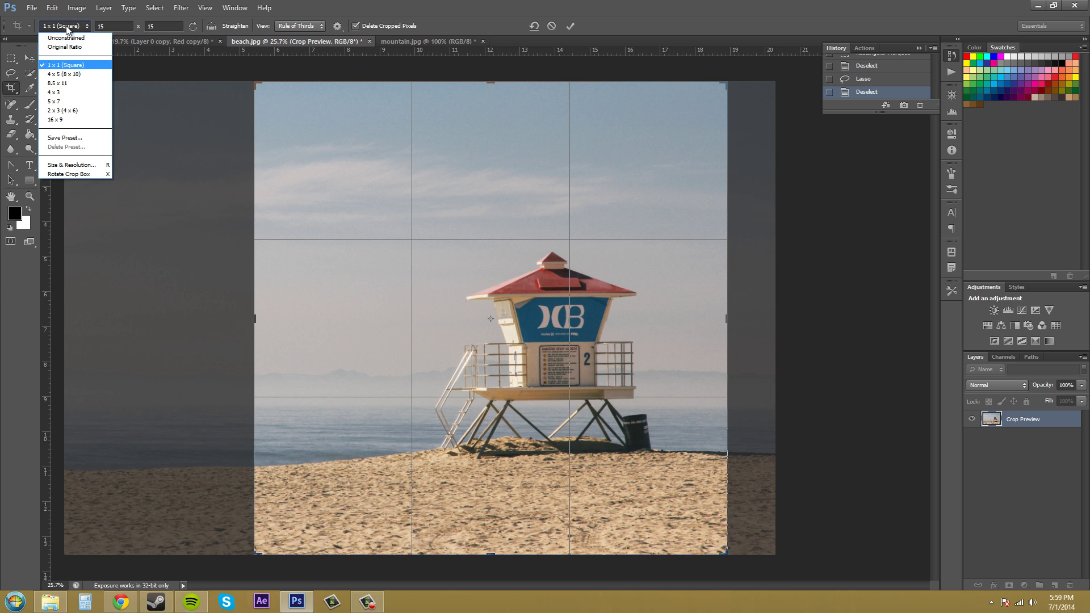
- Try the 1 x 1 square ratio, then a custom 3 x 6 crop ratio
{"action": "left_click", "coordinate": [70, 64]}
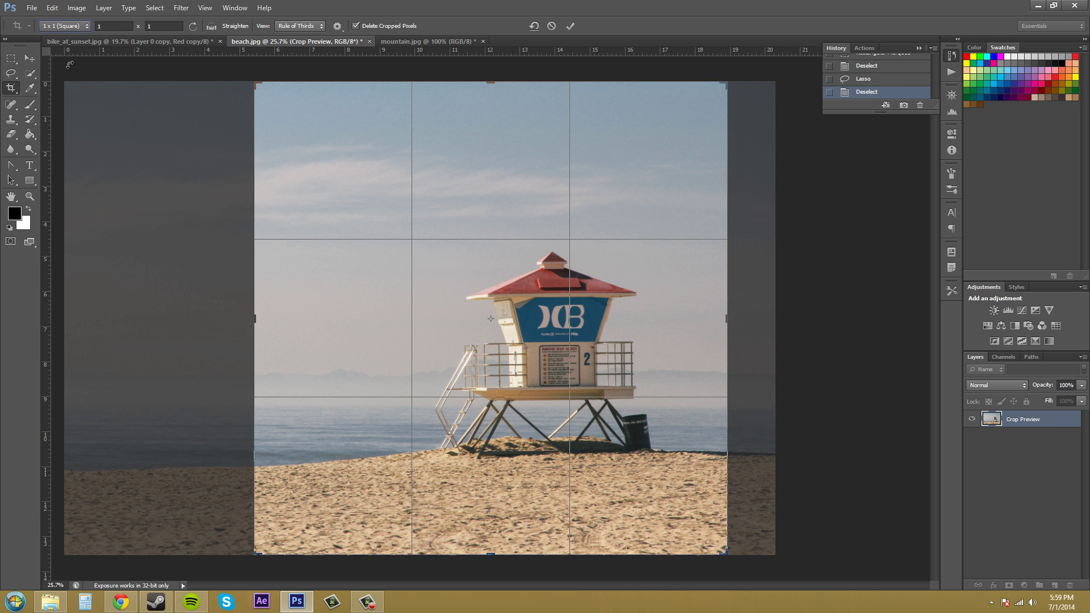
{"action": "left_click", "coordinate": [113, 26]}
{"action": "type", "text": "3"}
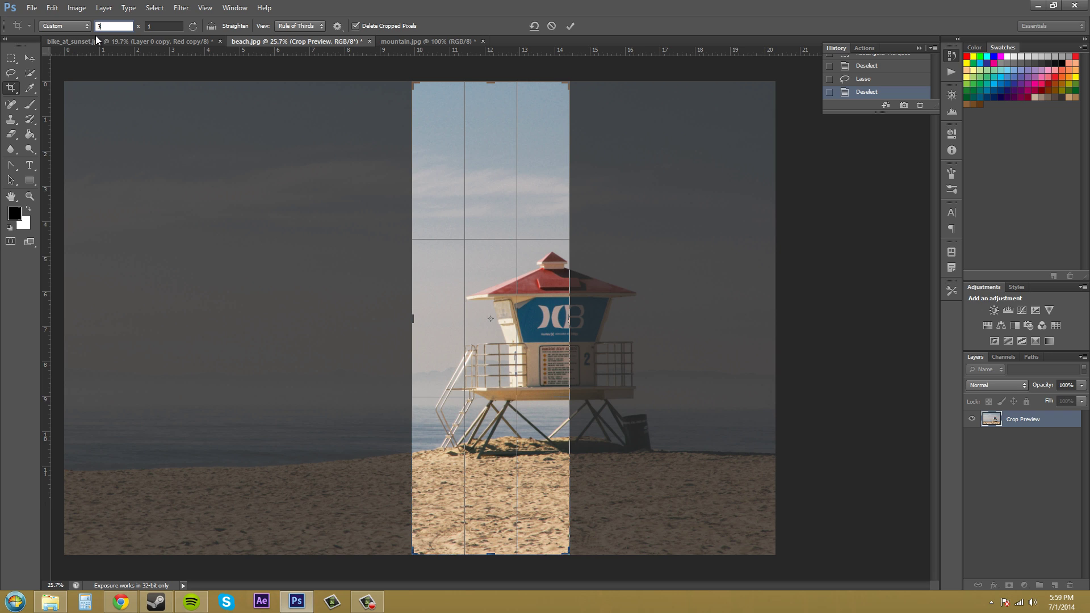
{"action": "left_click", "coordinate": [146, 26]}
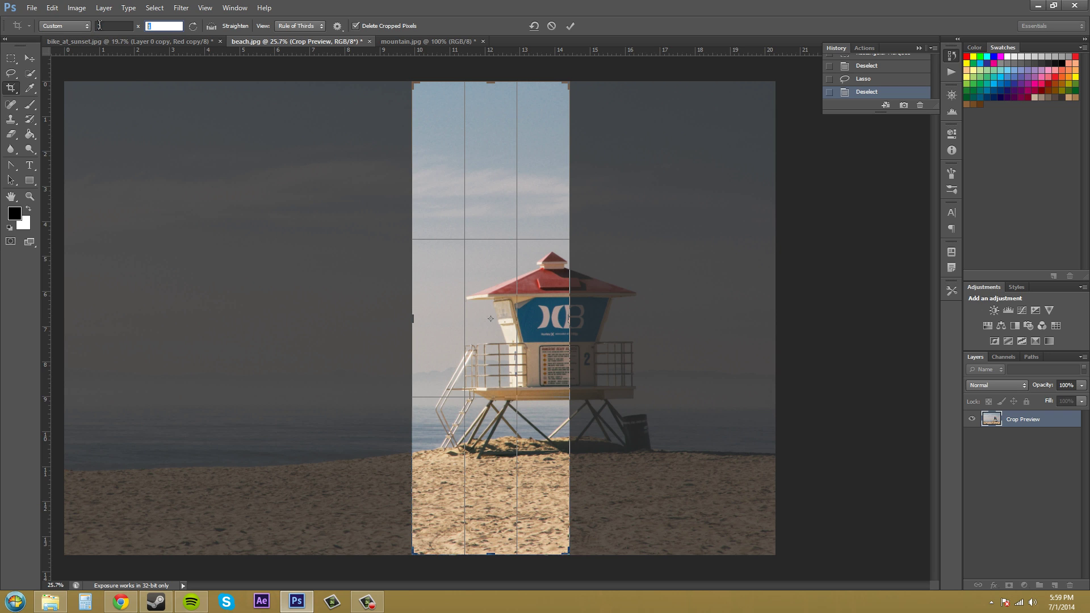
{"action": "type", "text": "6"}
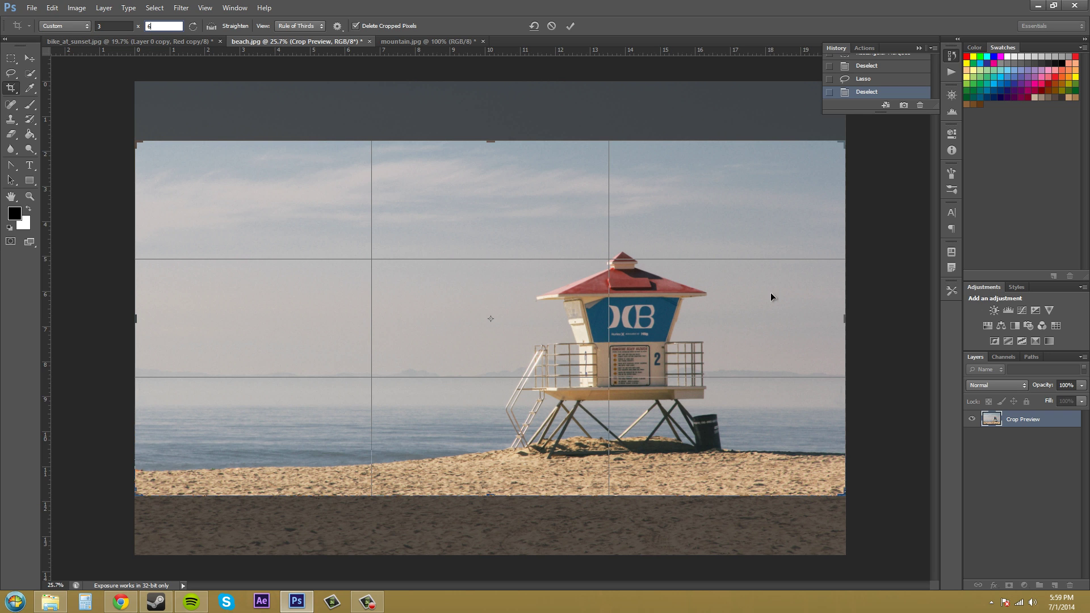
{"action": "left_click", "coordinate": [79, 26]}
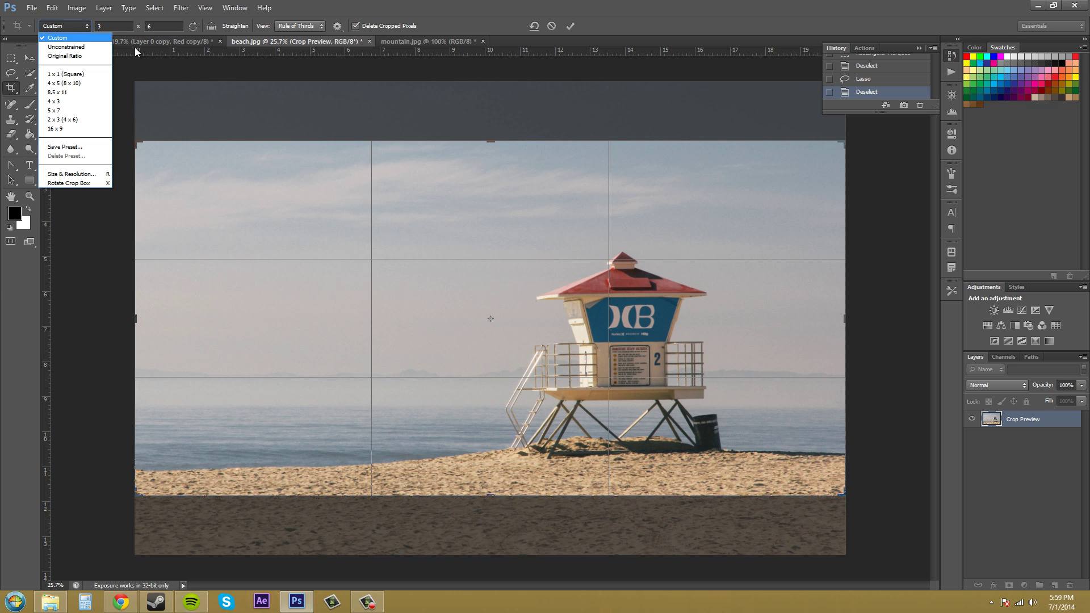
{"action": "left_click", "coordinate": [121, 28]}
- Switch to an unconstrained ratio and pull both top crop corners in toward the tower
{"action": "left_click", "coordinate": [116, 26]}
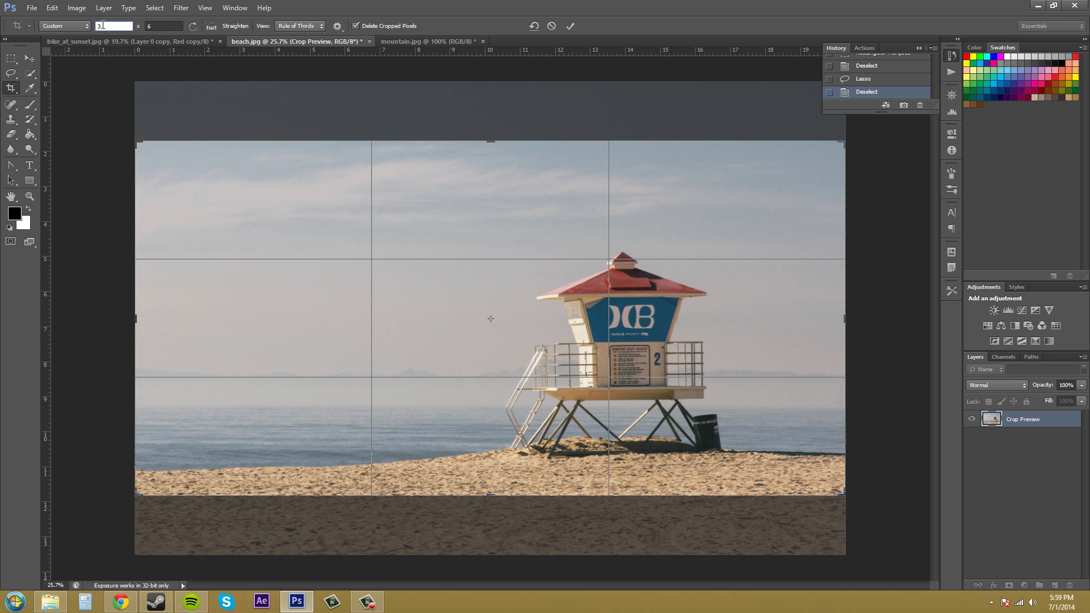
{"action": "left_click", "coordinate": [63, 26]}
{"action": "left_click", "coordinate": [62, 43]}
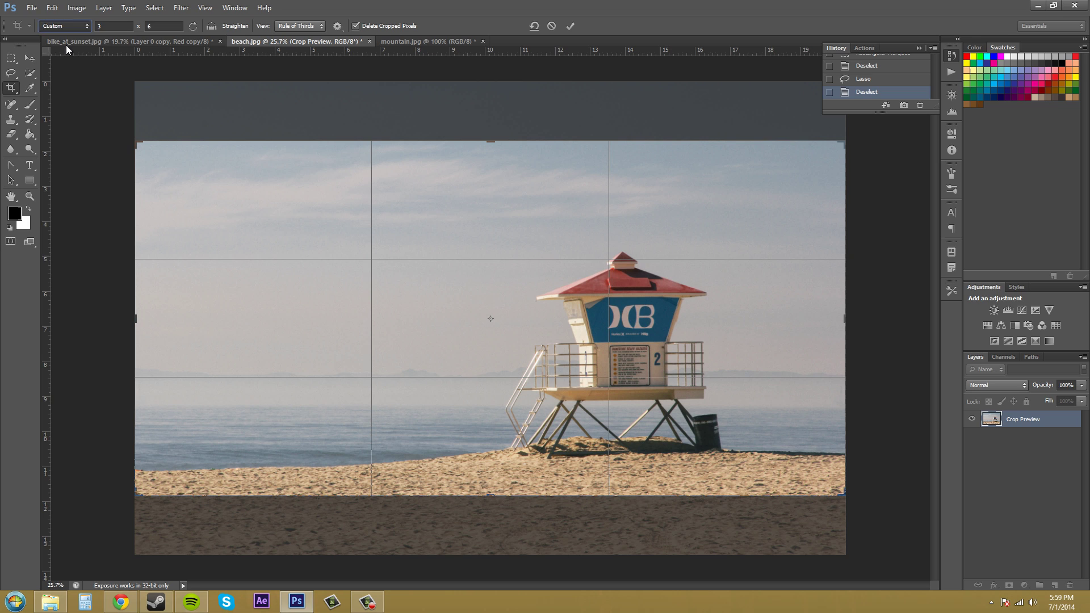
{"action": "key", "text": "F10"}
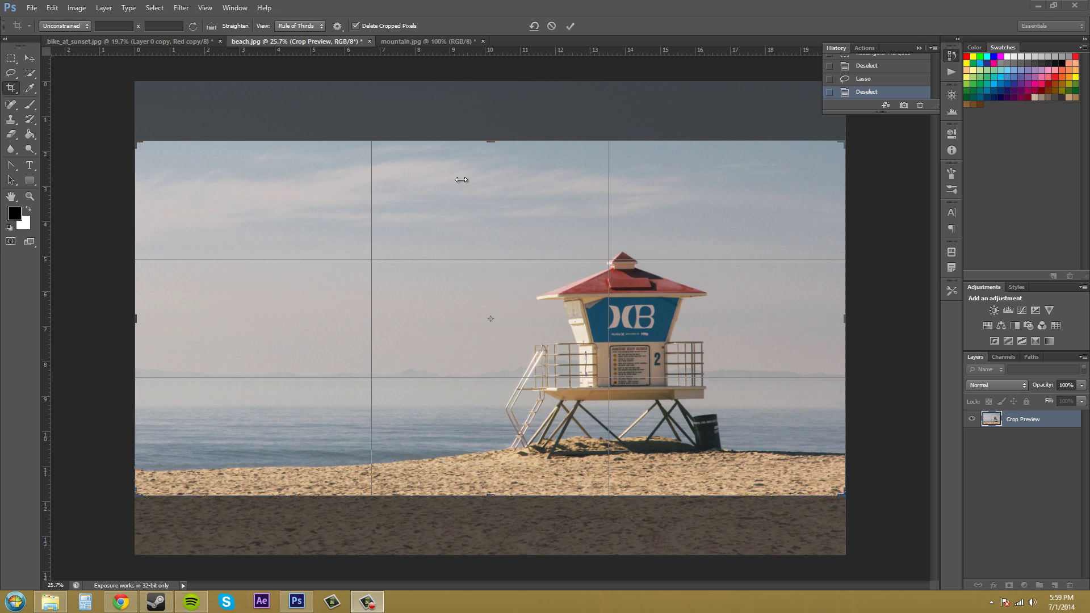
{"action": "left_click", "coordinate": [137, 143]}
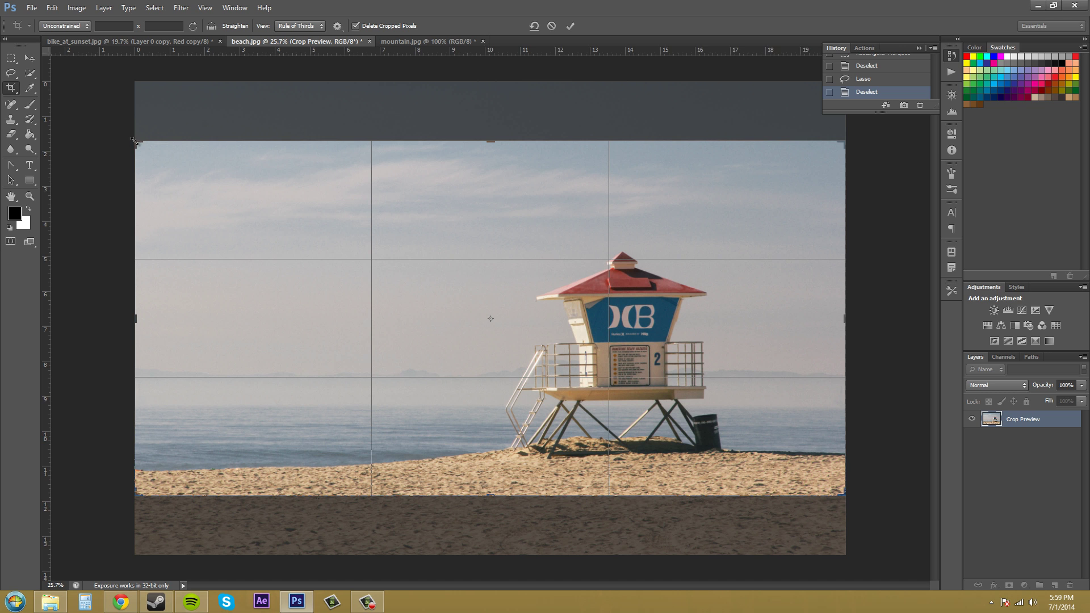
{"action": "left_click_drag", "start_coordinate": [147, 148], "coordinate": [365, 155]}
{"action": "left_click_drag", "start_coordinate": [705, 173], "coordinate": [663, 177]}
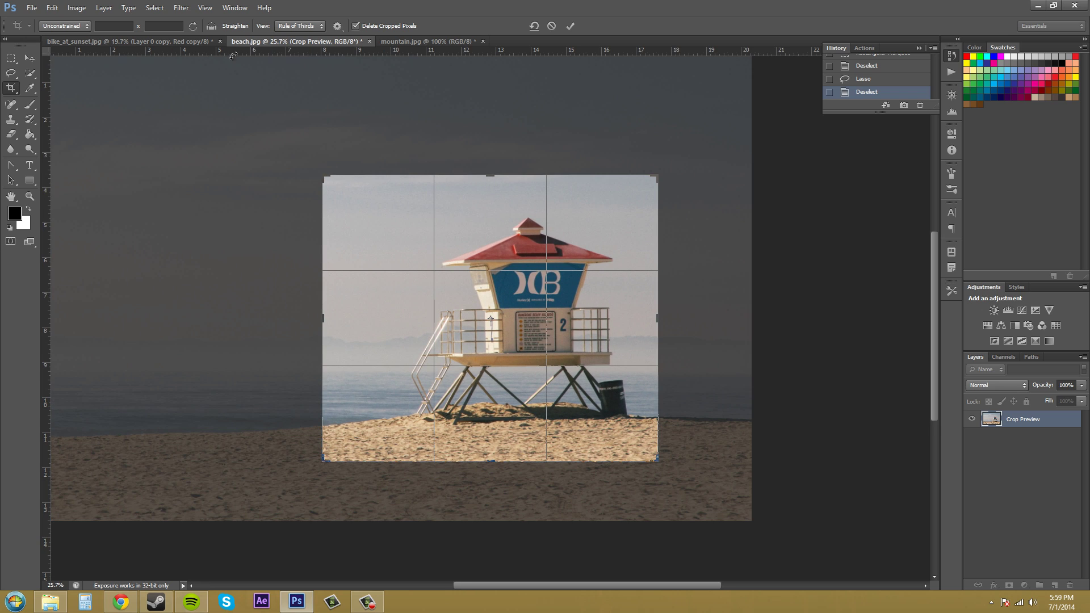
- Swap the crop to portrait, rotate the photo about 33.5°, and reposition it inside the frame
{"action": "left_click", "coordinate": [193, 27]}
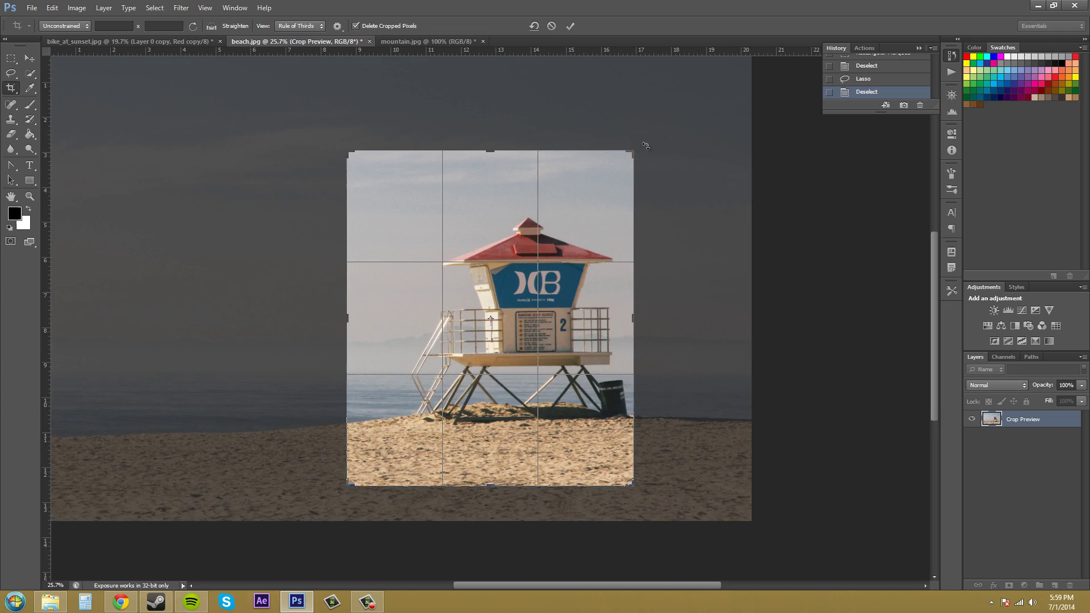
{"action": "left_click_drag", "start_coordinate": [645, 146], "coordinate": [520, 121]}
{"action": "left_click_drag", "start_coordinate": [529, 278], "coordinate": [478, 285]}
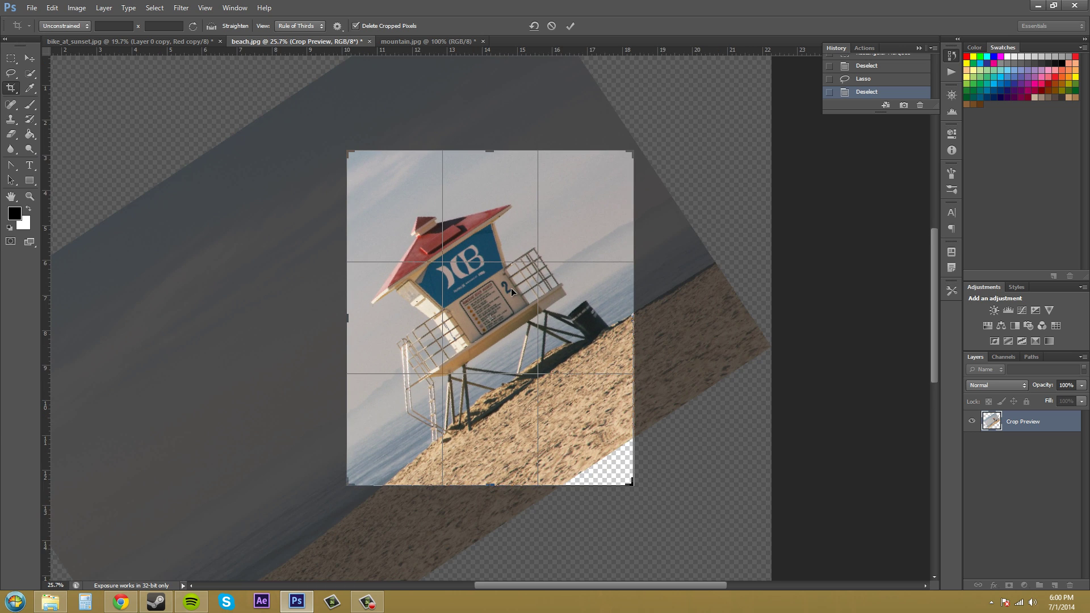
- Commit the rotated portrait crop with Enter, then undo it with Ctrl+Z
{"action": "key", "text": "Return"}
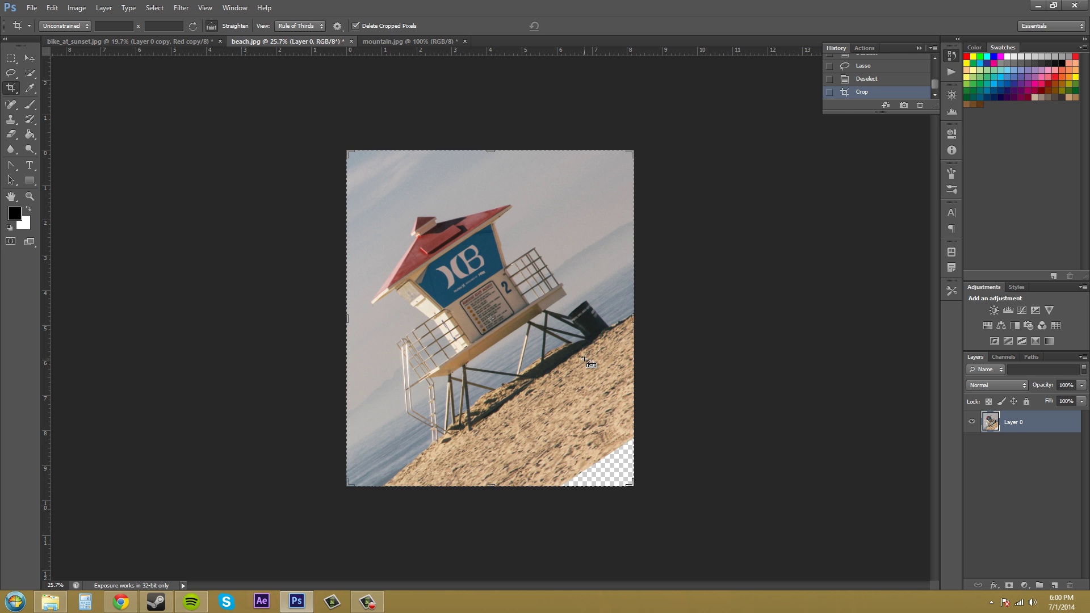
{"action": "key", "text": "ctrl+z"}
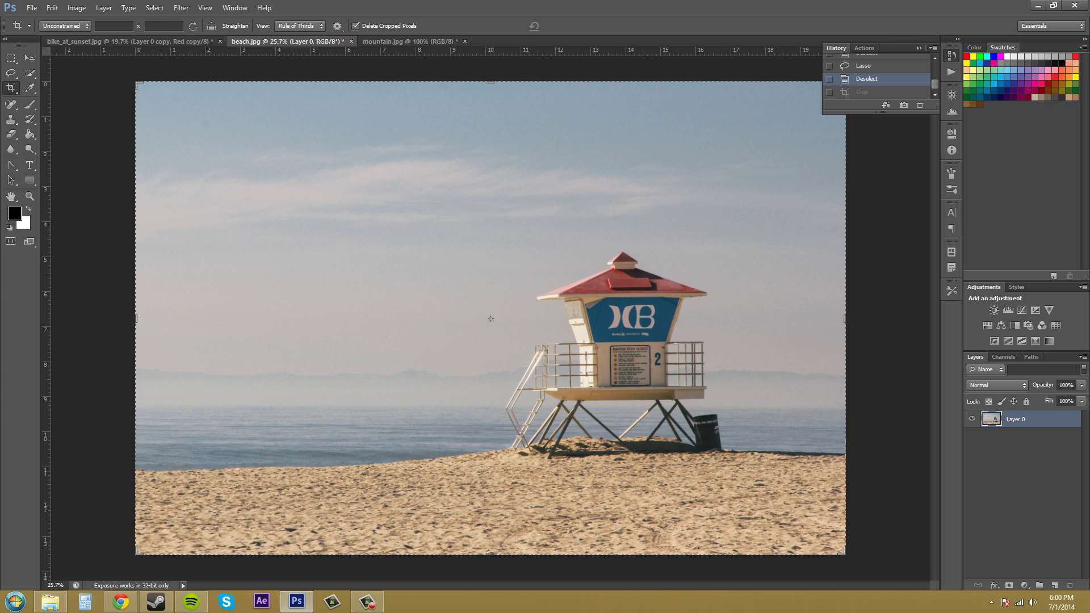
- Draw two Straighten lines across the photo so it tilts behind the landscape crop
{"action": "key", "text": "F10"}
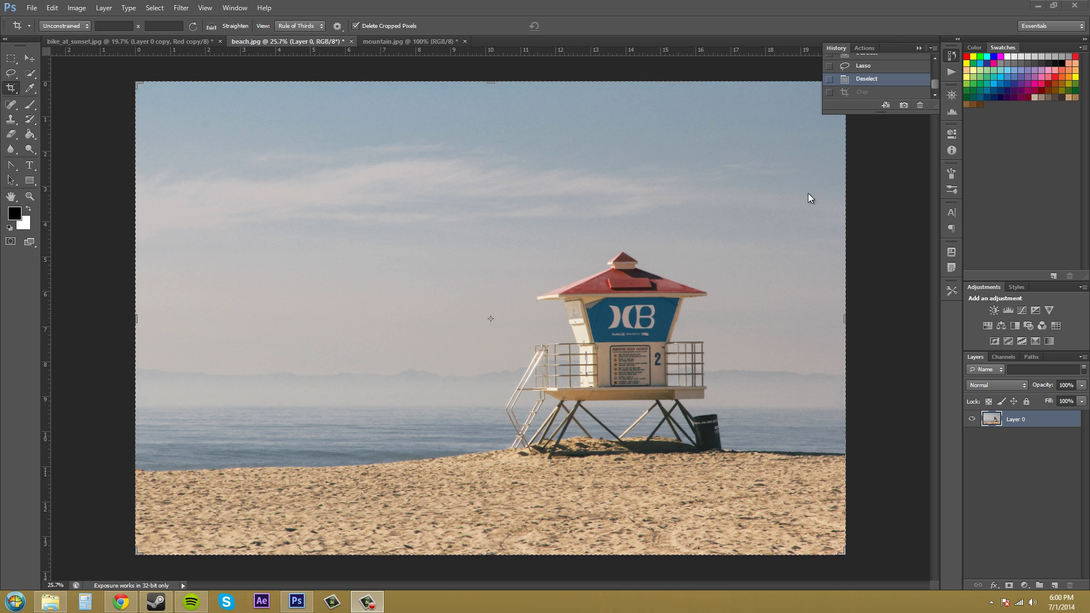
{"action": "left_click", "coordinate": [215, 24]}
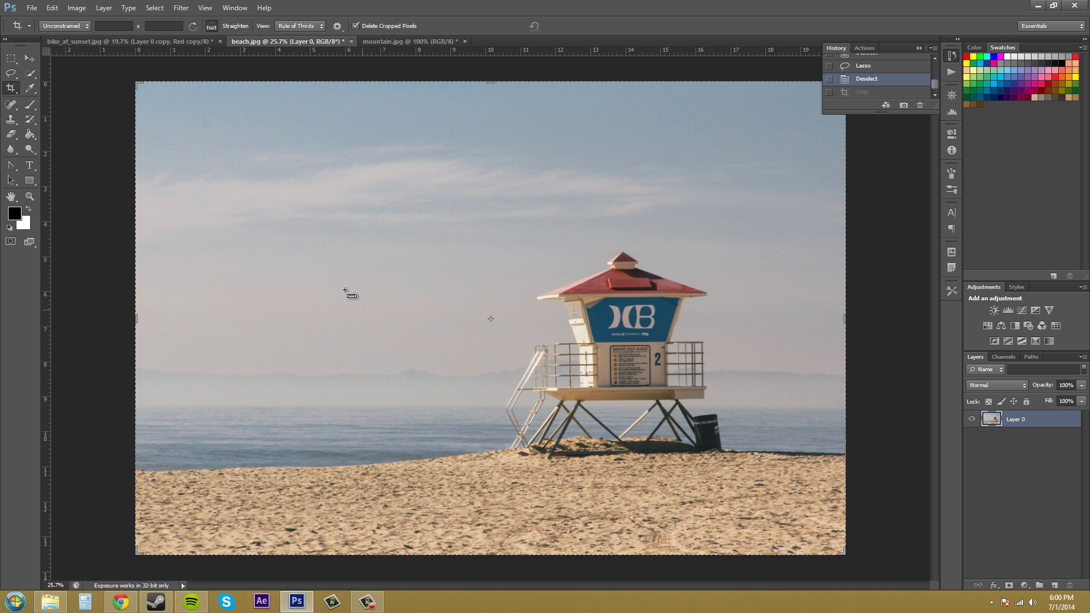
{"action": "left_click_drag", "start_coordinate": [308, 299], "coordinate": [672, 212]}
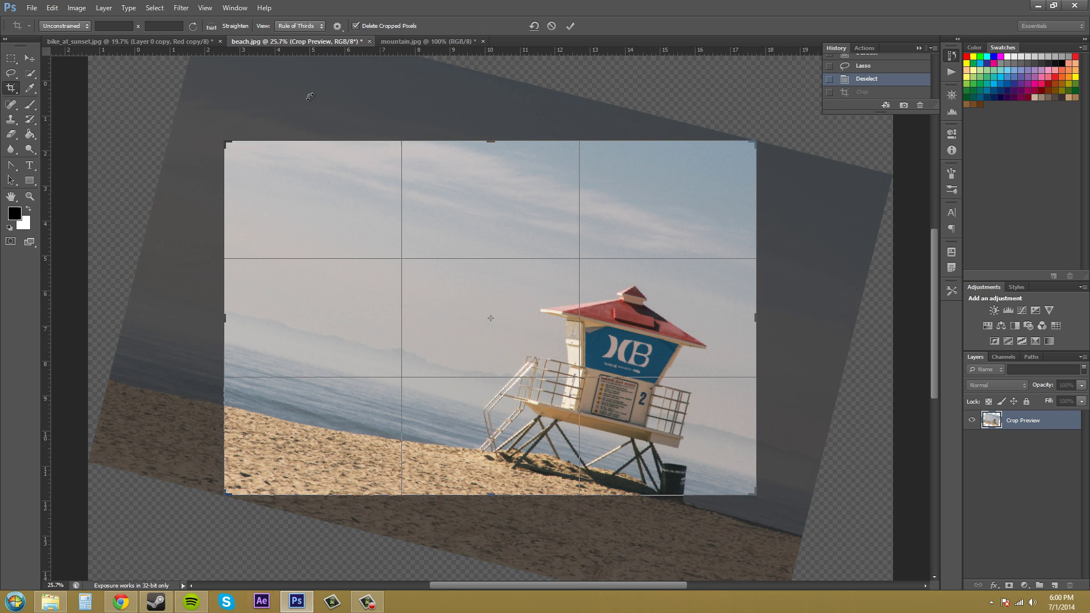
{"action": "left_click", "coordinate": [211, 26]}
{"action": "left_click_drag", "start_coordinate": [292, 316], "coordinate": [610, 315]}
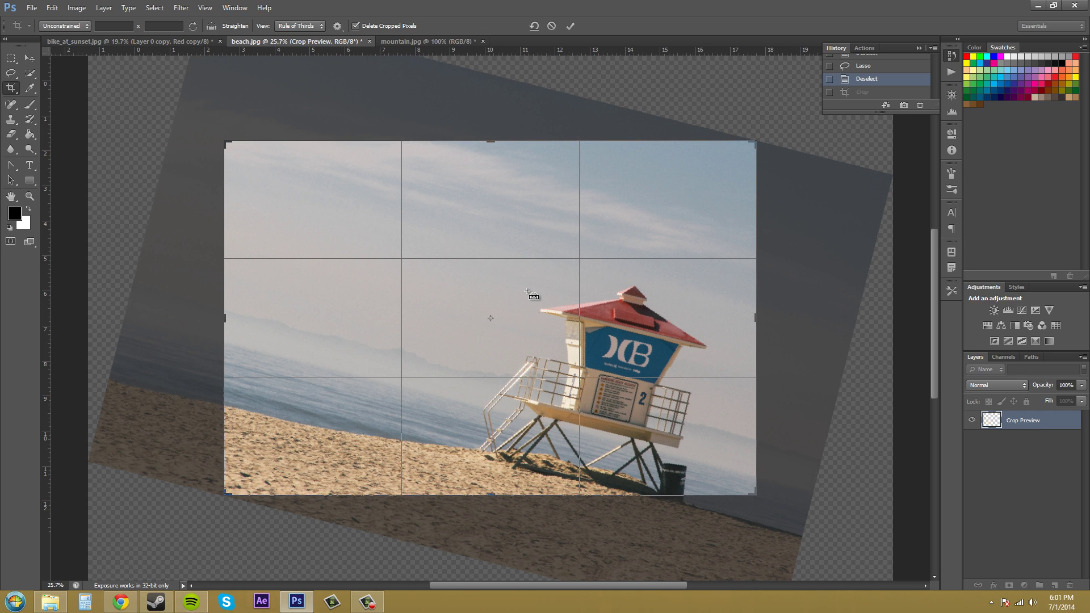
- Glance at the Image and Edit menus, then pick the Move tool and choose Don't Crop
{"action": "left_click", "coordinate": [69, 15]}
{"action": "left_click", "coordinate": [52, 10]}
{"action": "left_click", "coordinate": [52, 11]}
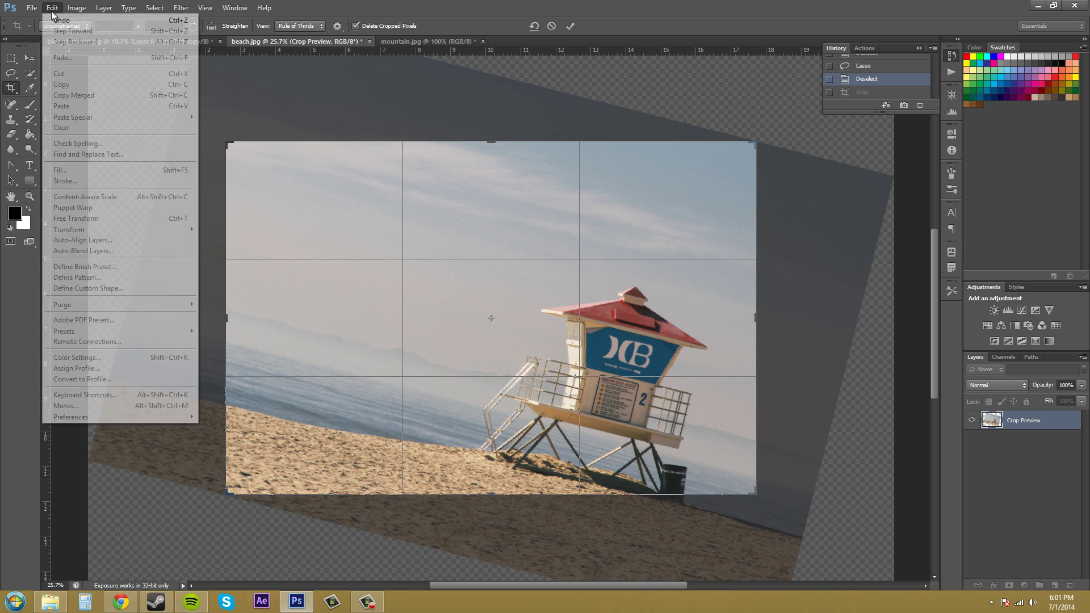
{"action": "left_click", "coordinate": [59, 22]}
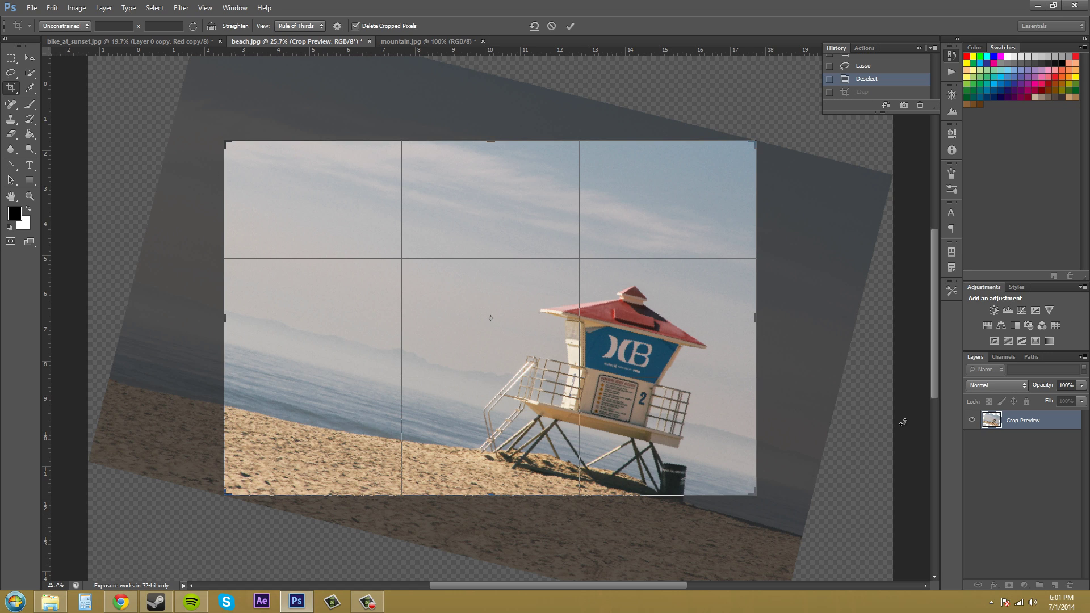
{"action": "left_click", "coordinate": [29, 59]}
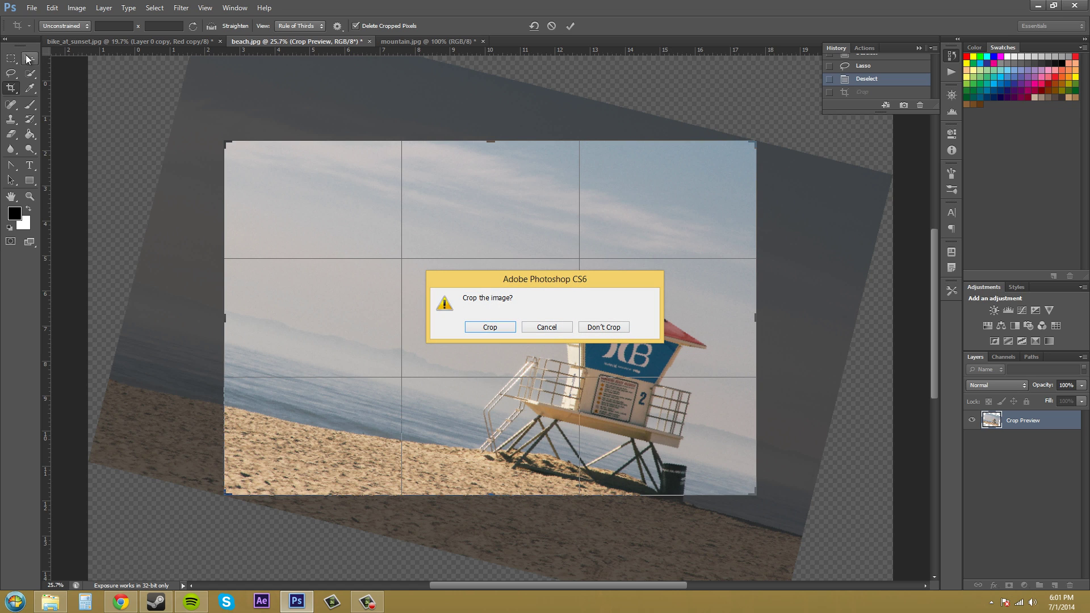
{"action": "left_click", "coordinate": [613, 329]}
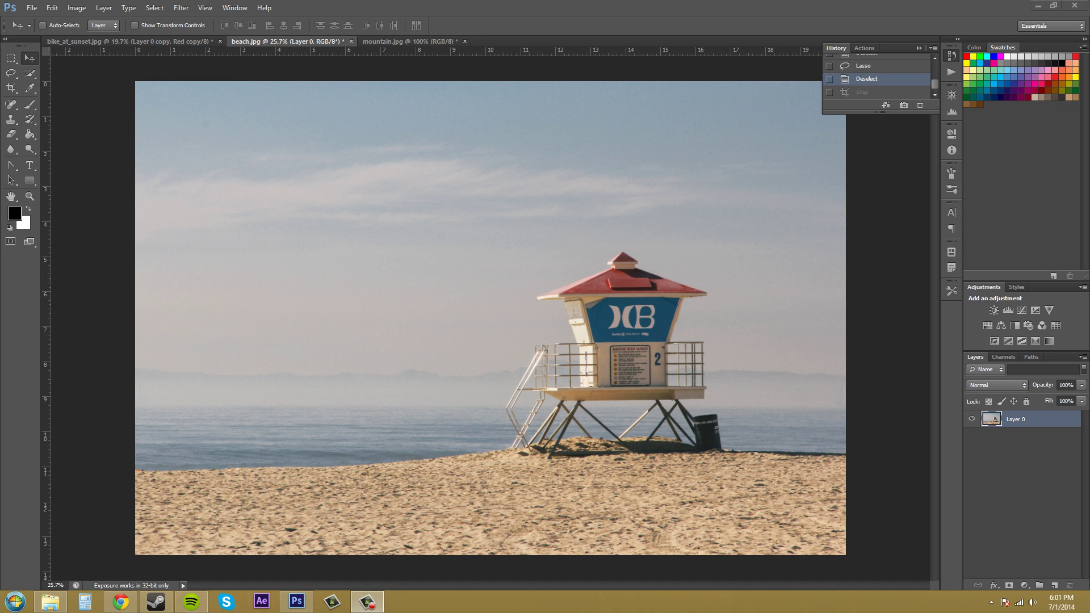
{"action": "key", "text": "c"}
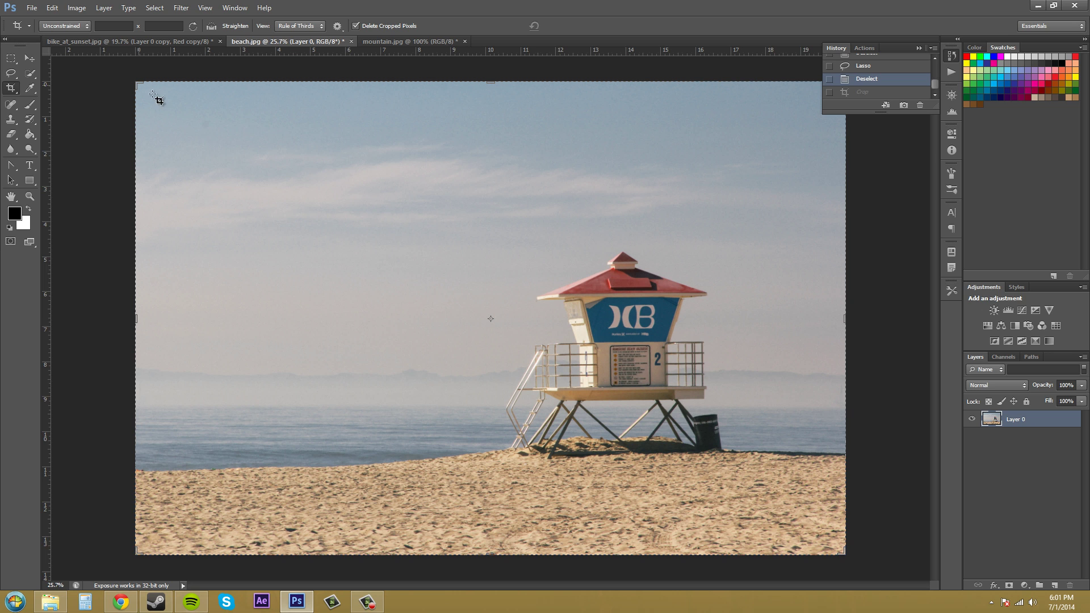
{"action": "left_click_drag", "start_coordinate": [138, 85], "coordinate": [284, 134]}
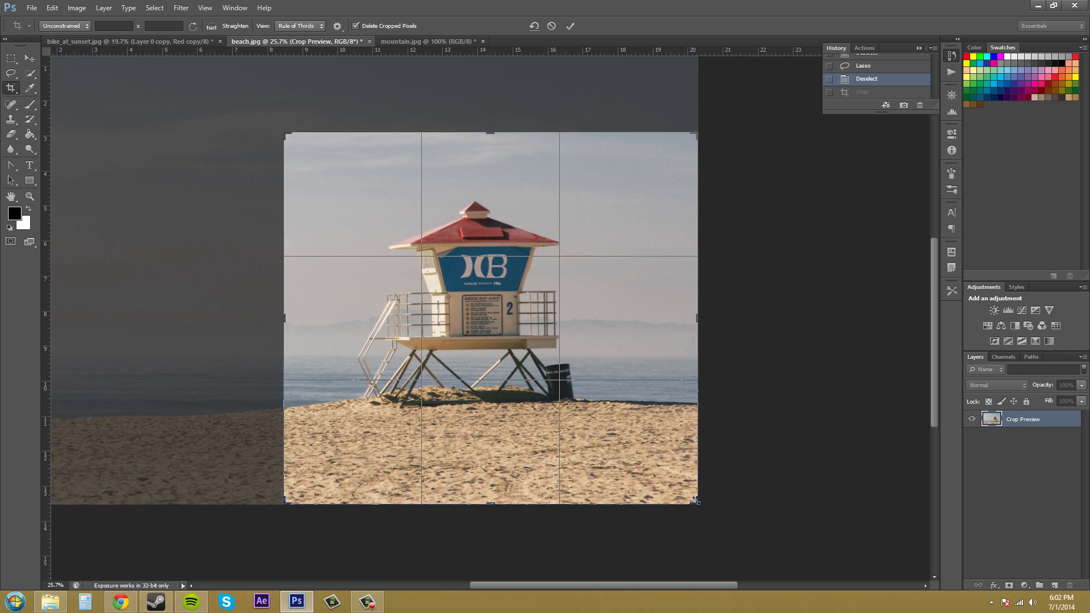
{"action": "left_click_drag", "start_coordinate": [696, 502], "coordinate": [672, 476]}
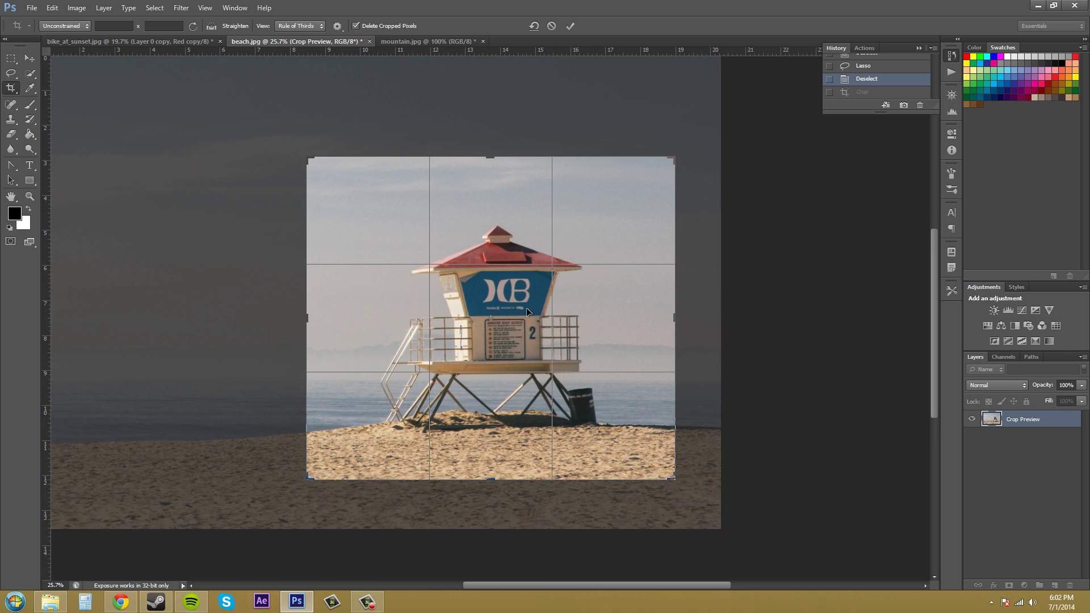
{"action": "left_click_drag", "start_coordinate": [506, 284], "coordinate": [498, 263]}
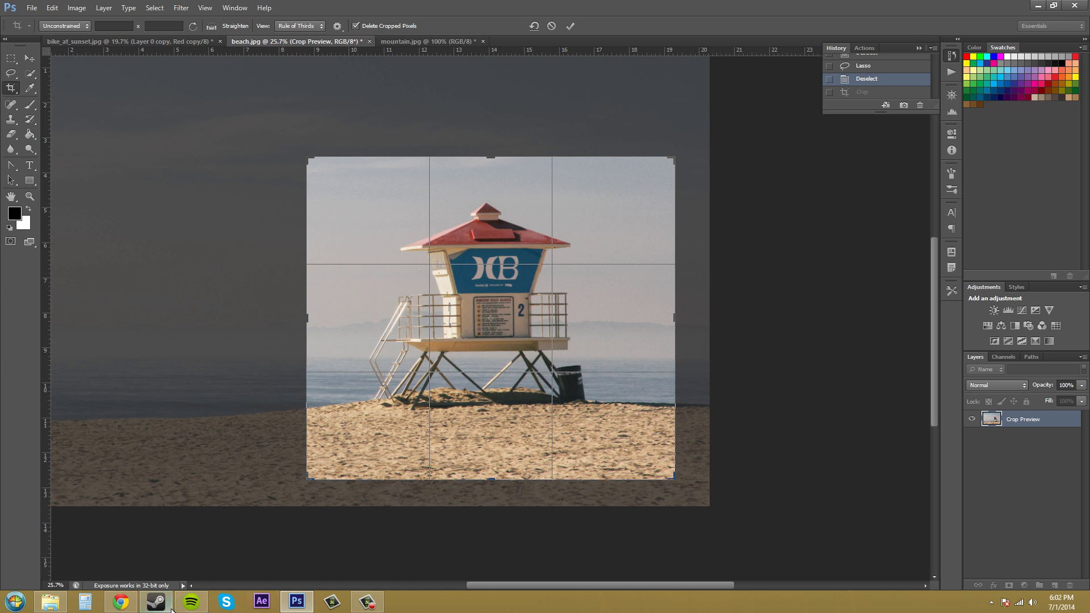
{"action": "left_click", "coordinate": [120, 603]}
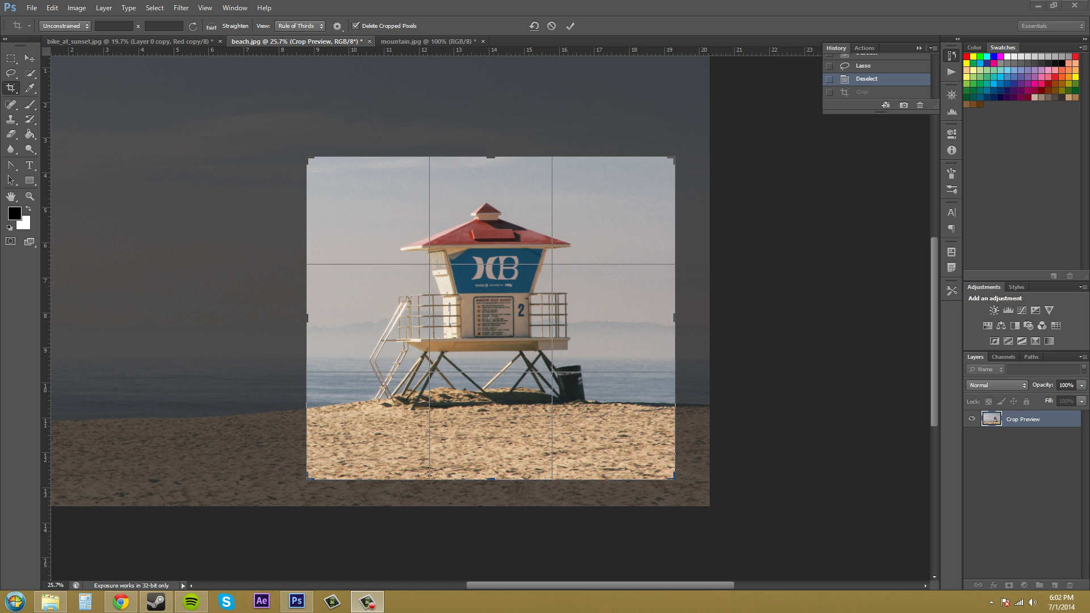
- Maximize and scroll the Rule of Thirds article, dismiss the newsletter popup, then close Chrome
{"action": "left_click", "coordinate": [120, 601]}
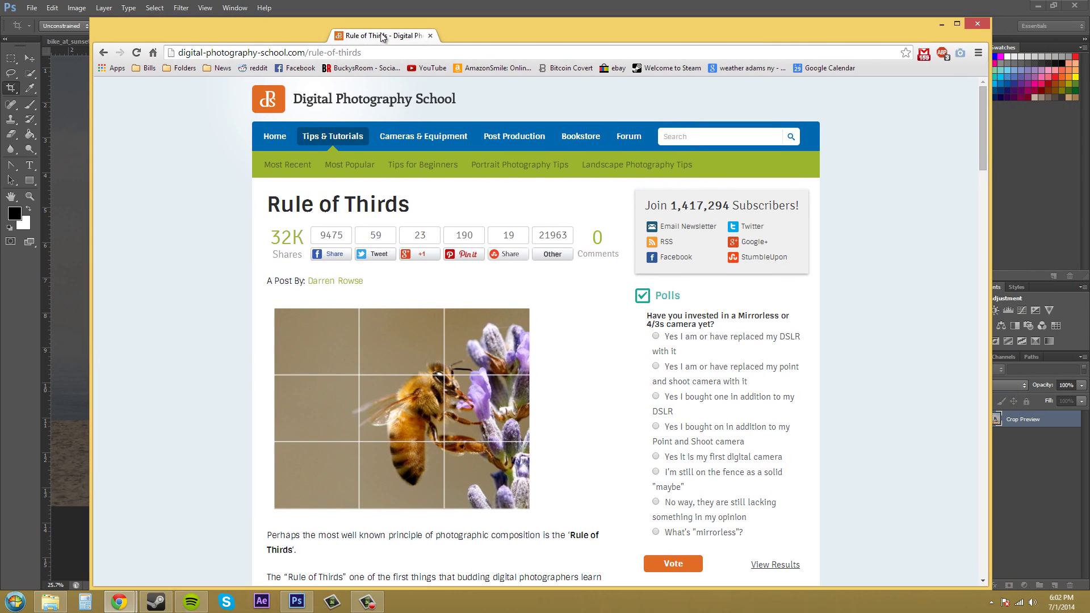
{"action": "double_click", "coordinate": [381, 37]}
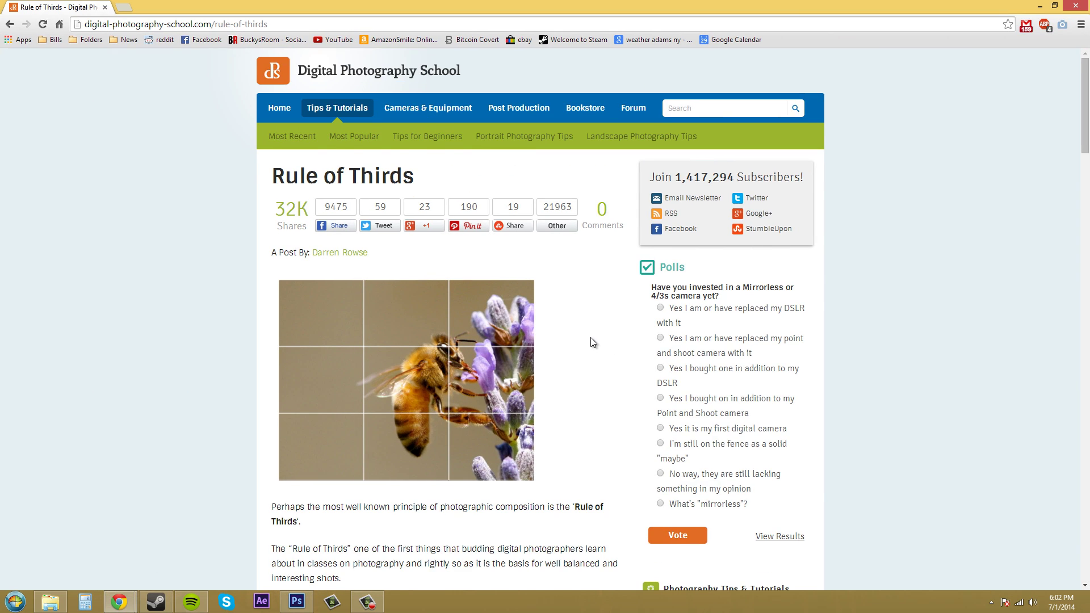
{"action": "scroll", "coordinate": [590, 337], "scroll_direction": "down", "scroll_amount": 1}
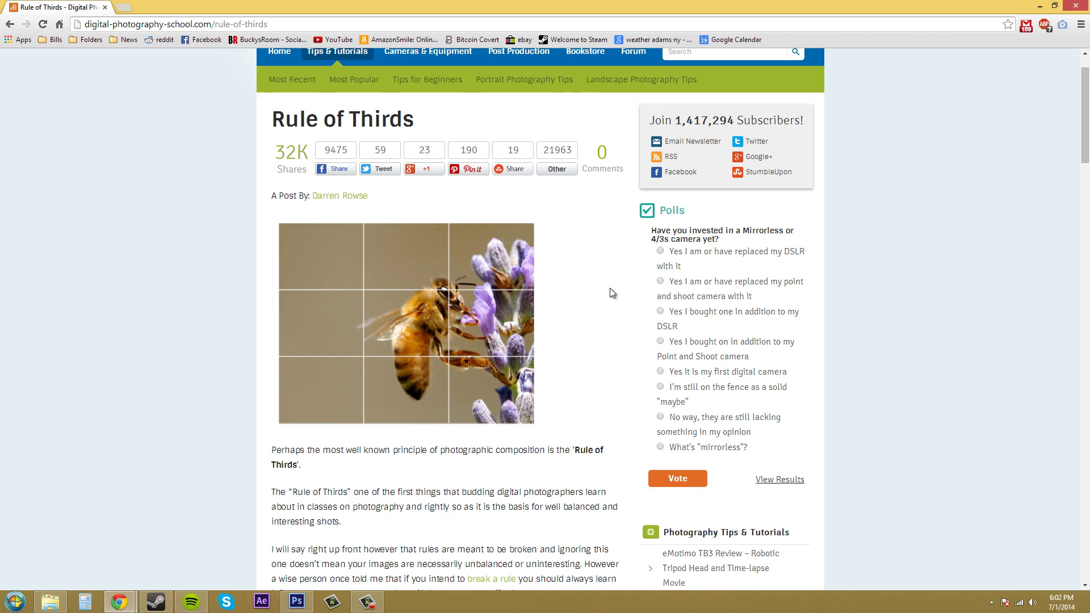
{"action": "scroll", "coordinate": [550, 276], "scroll_direction": "down", "scroll_amount": 1}
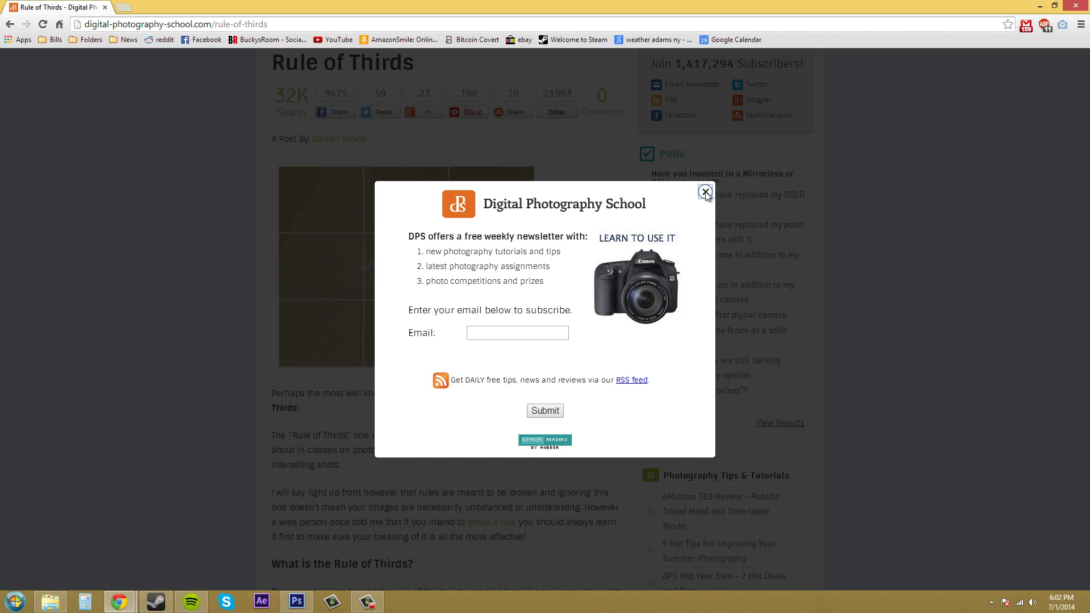
{"action": "left_click", "coordinate": [706, 190]}
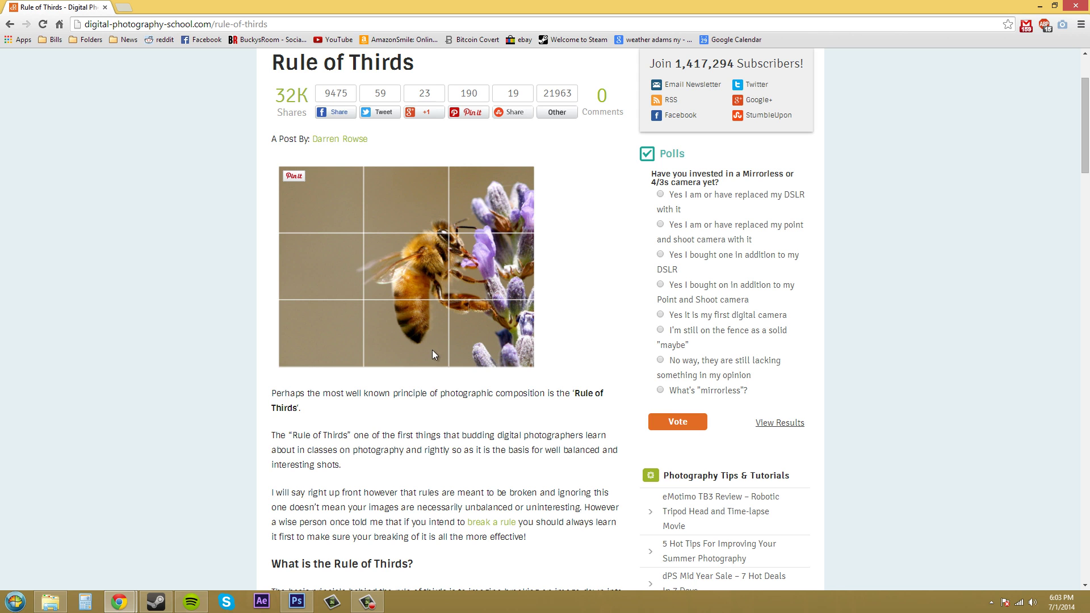
{"action": "left_click", "coordinate": [105, 8]}
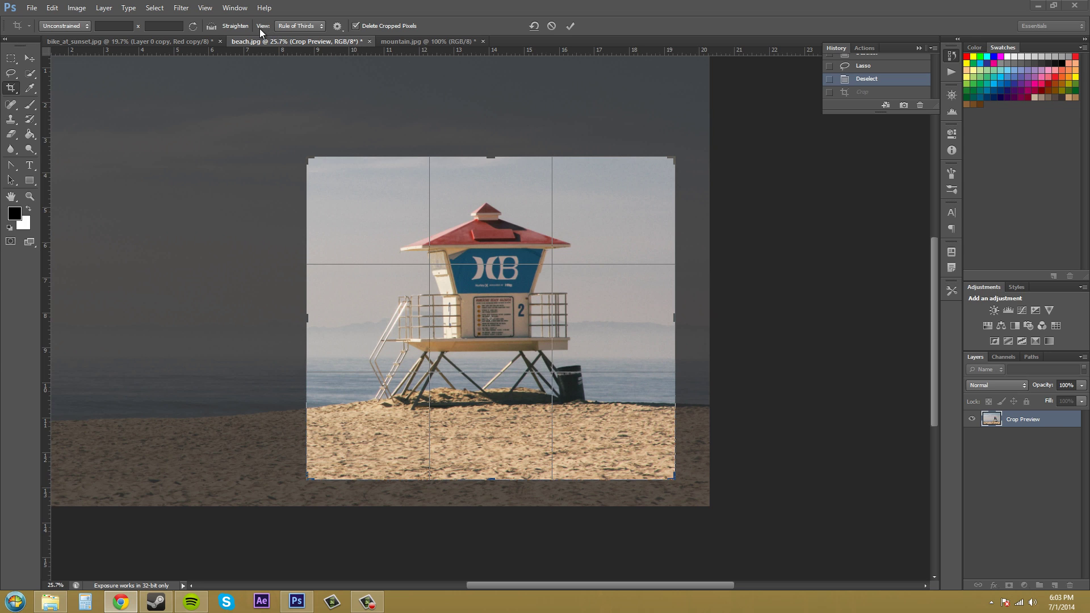
{"action": "left_click", "coordinate": [315, 26]}
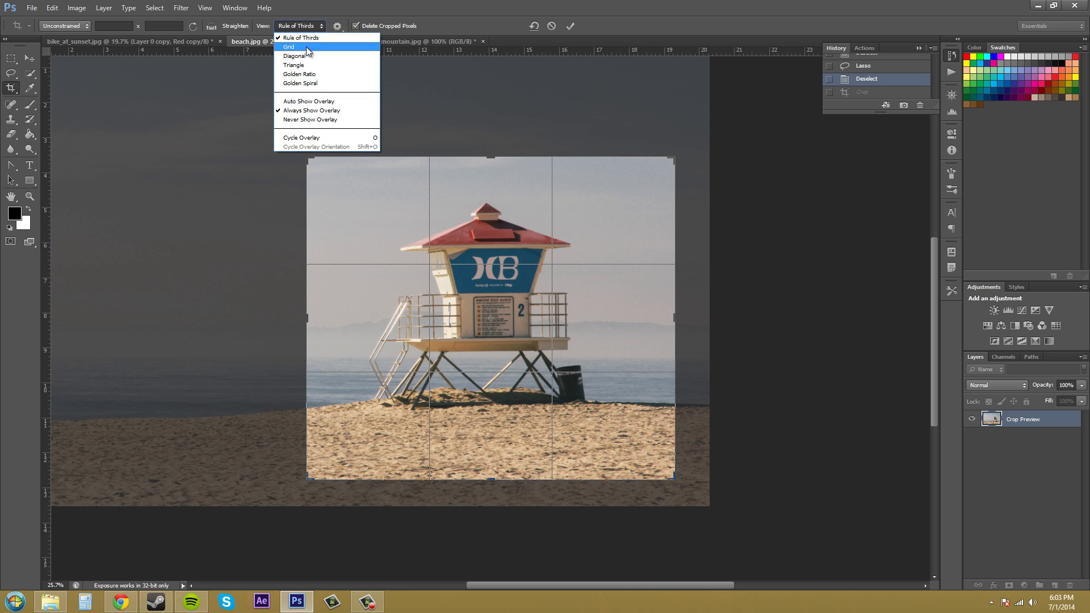
{"action": "left_click", "coordinate": [305, 47]}
{"action": "left_click", "coordinate": [305, 26]}
{"action": "left_click", "coordinate": [300, 55]}
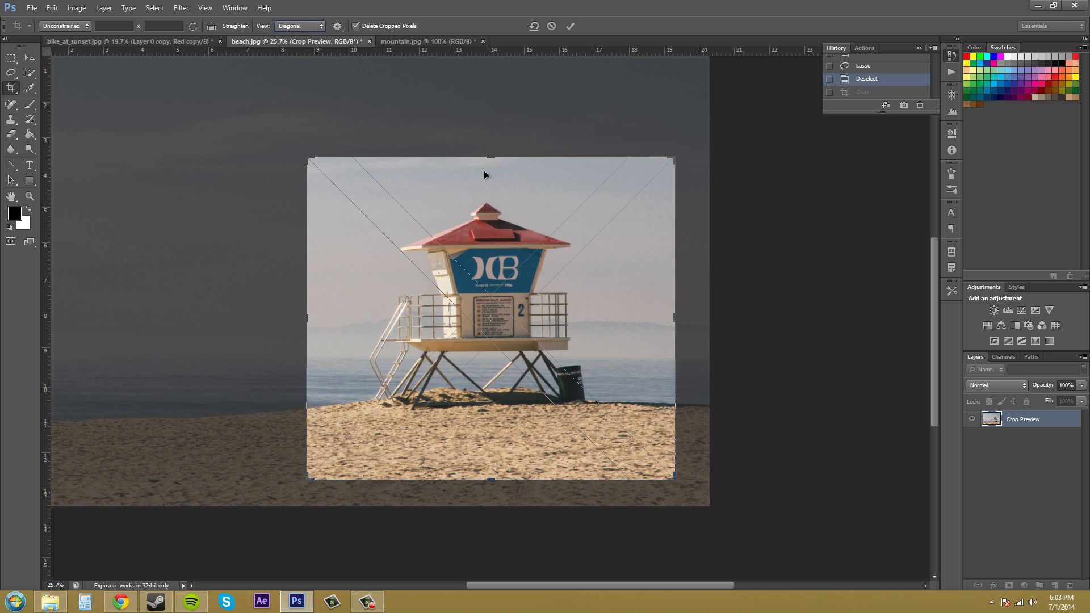
{"action": "left_click", "coordinate": [312, 26]}
{"action": "left_click", "coordinate": [294, 64]}
{"action": "left_click", "coordinate": [302, 26]}
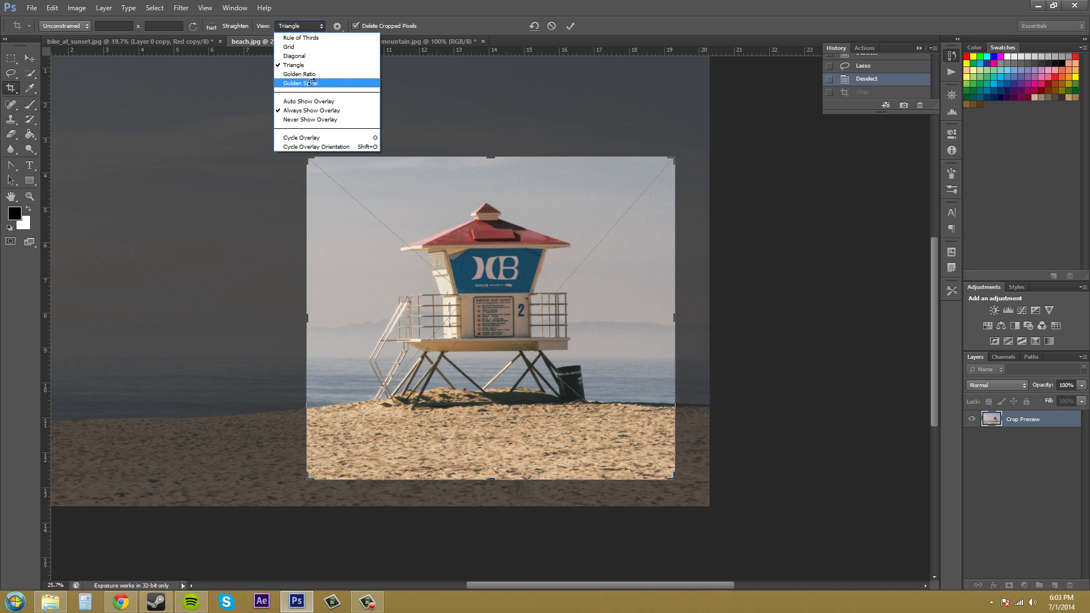
{"action": "left_click", "coordinate": [312, 81]}
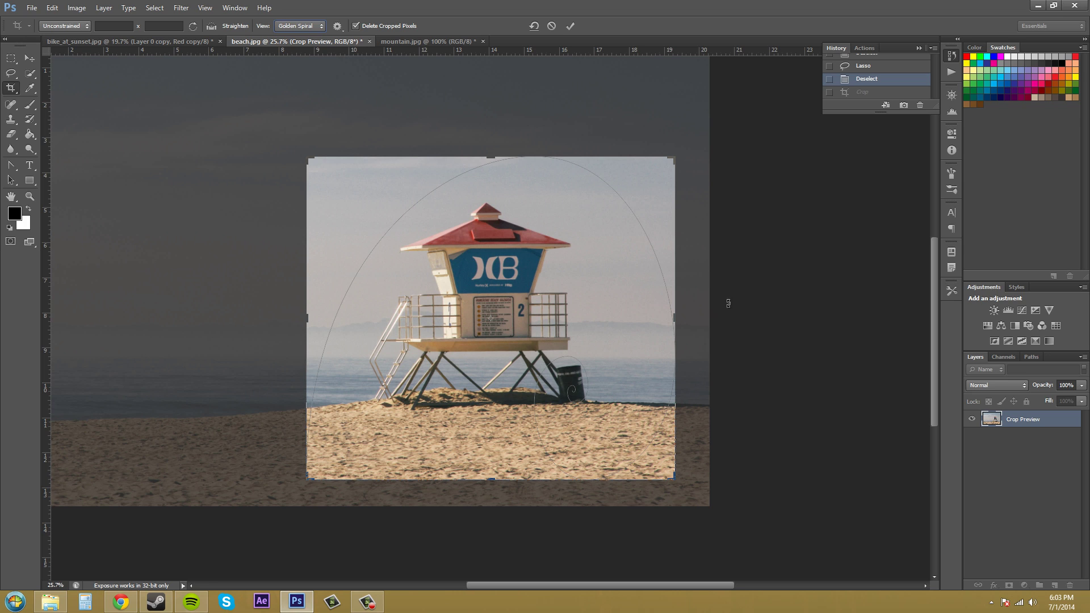
{"action": "left_click", "coordinate": [304, 26]}
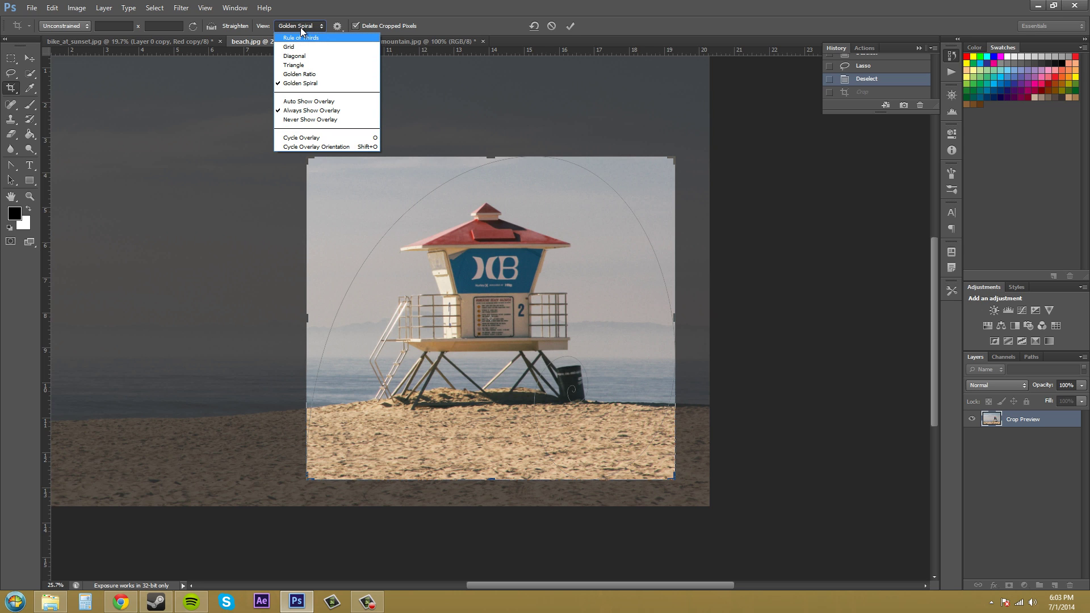
{"action": "left_click", "coordinate": [310, 102]}
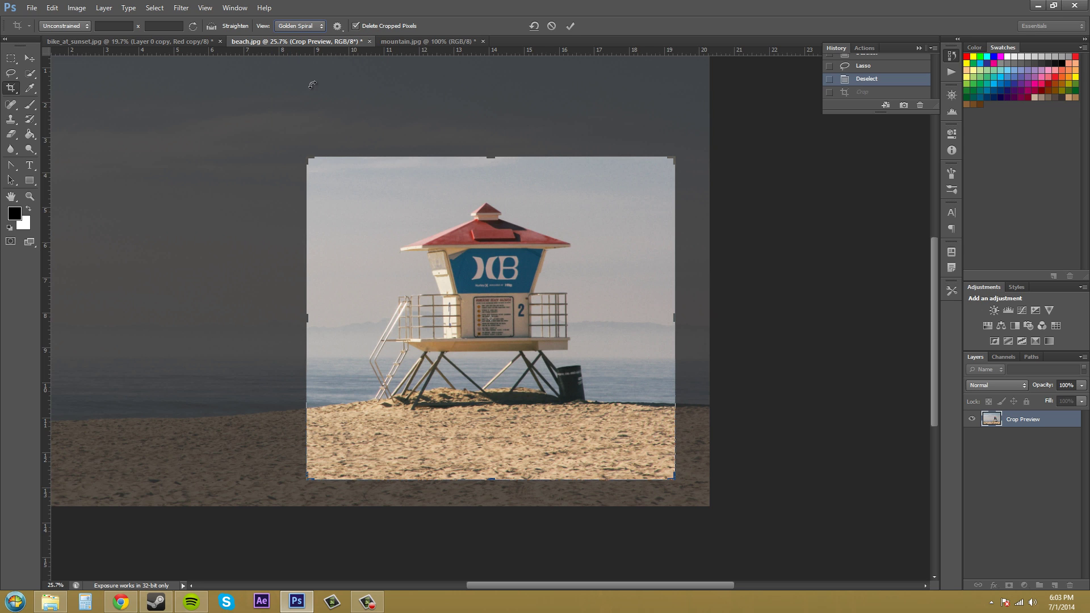
{"action": "left_click", "coordinate": [318, 27]}
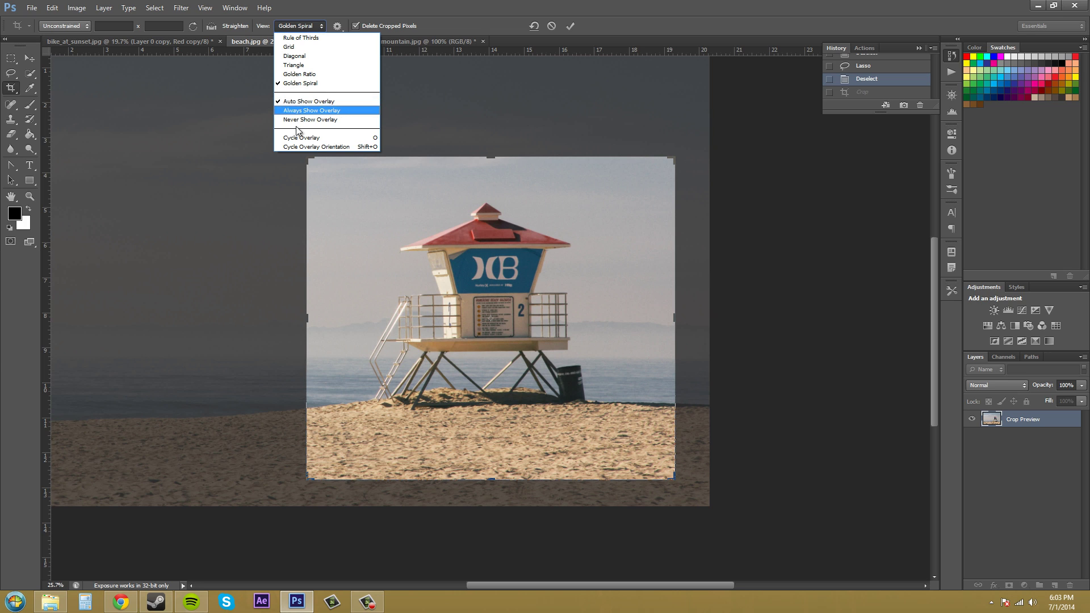
{"action": "left_click", "coordinate": [311, 110]}
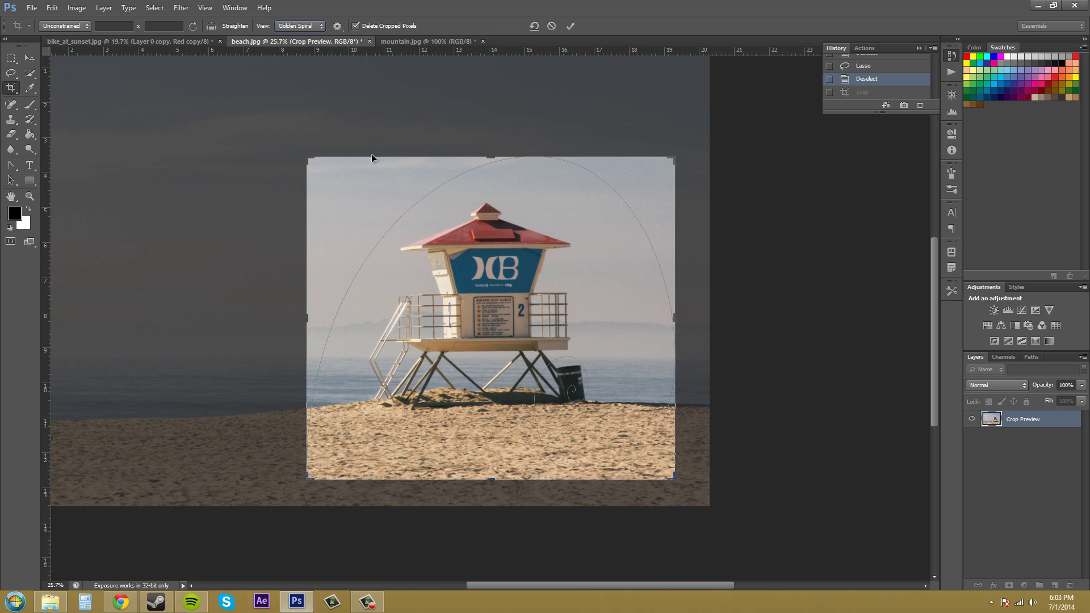
{"action": "left_click", "coordinate": [312, 27]}
{"action": "left_click", "coordinate": [309, 38]}
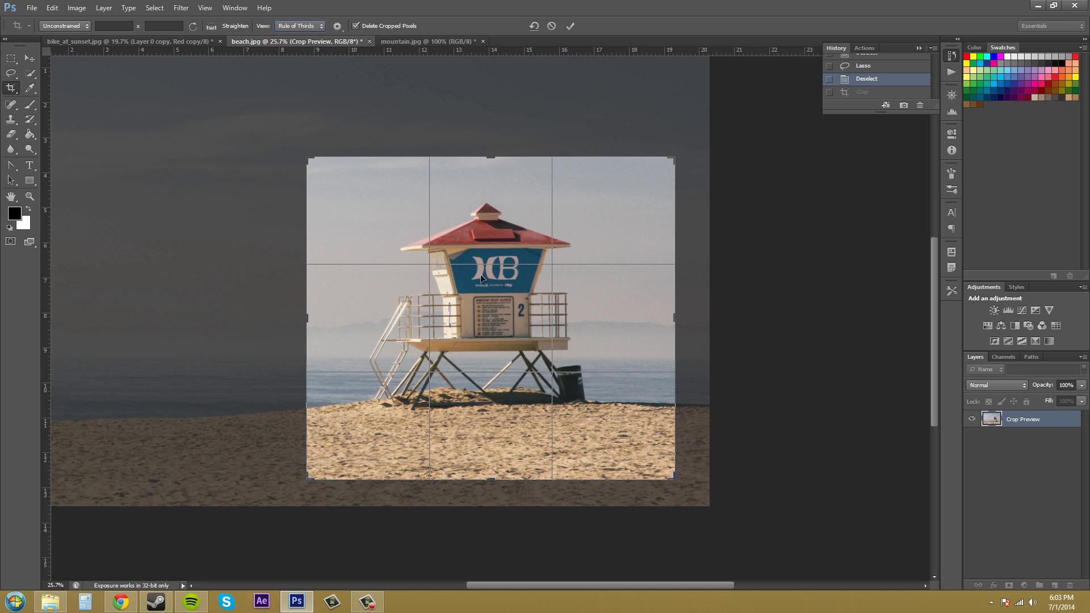
{"action": "left_click", "coordinate": [312, 27]}
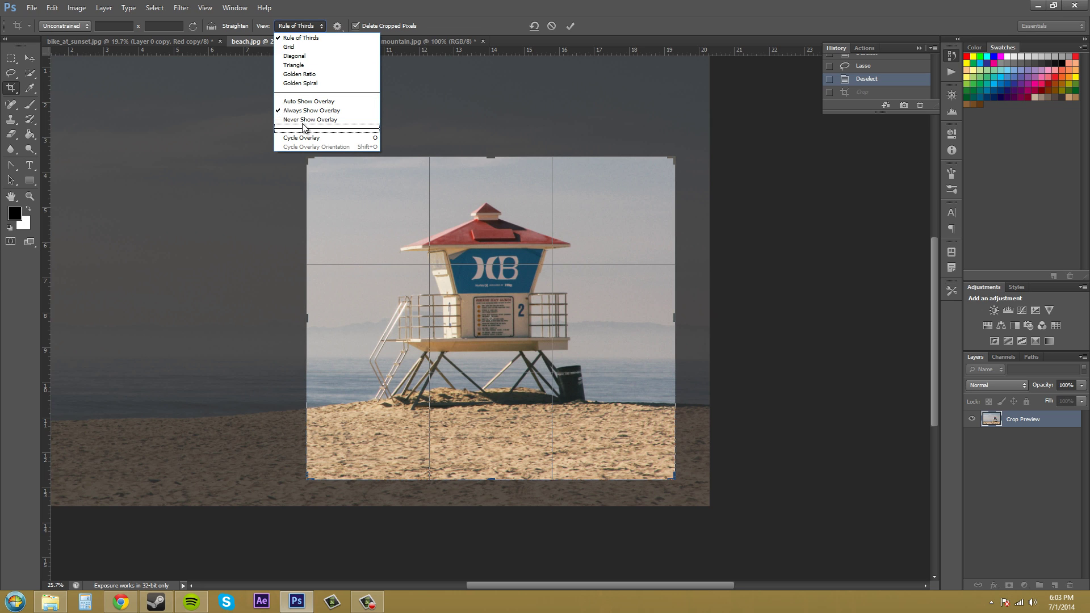
{"action": "left_click", "coordinate": [309, 117]}
{"action": "left_click", "coordinate": [299, 28]}
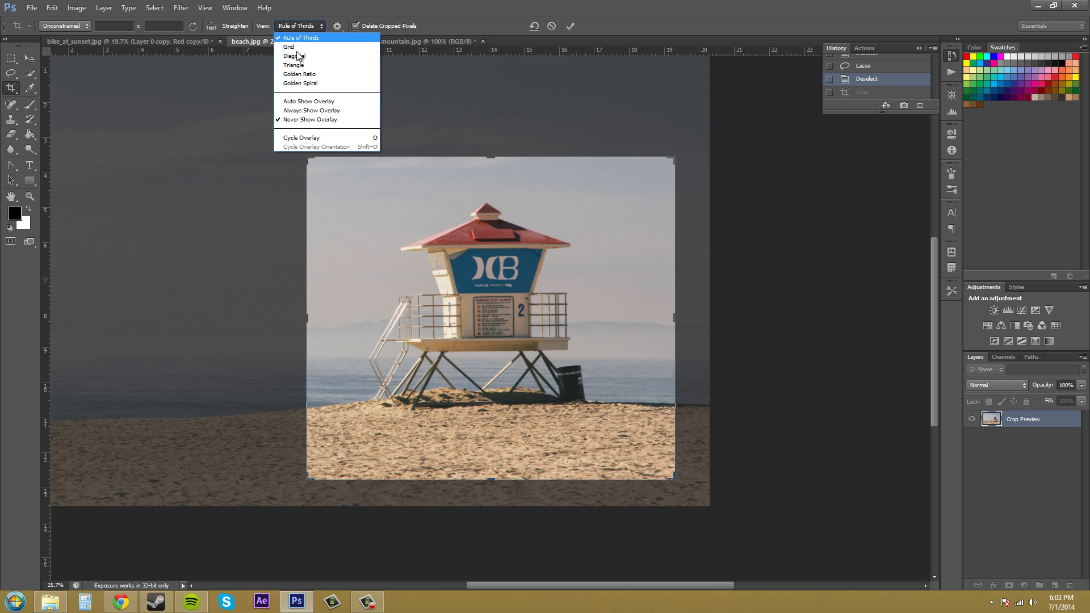
{"action": "left_click", "coordinate": [316, 111]}
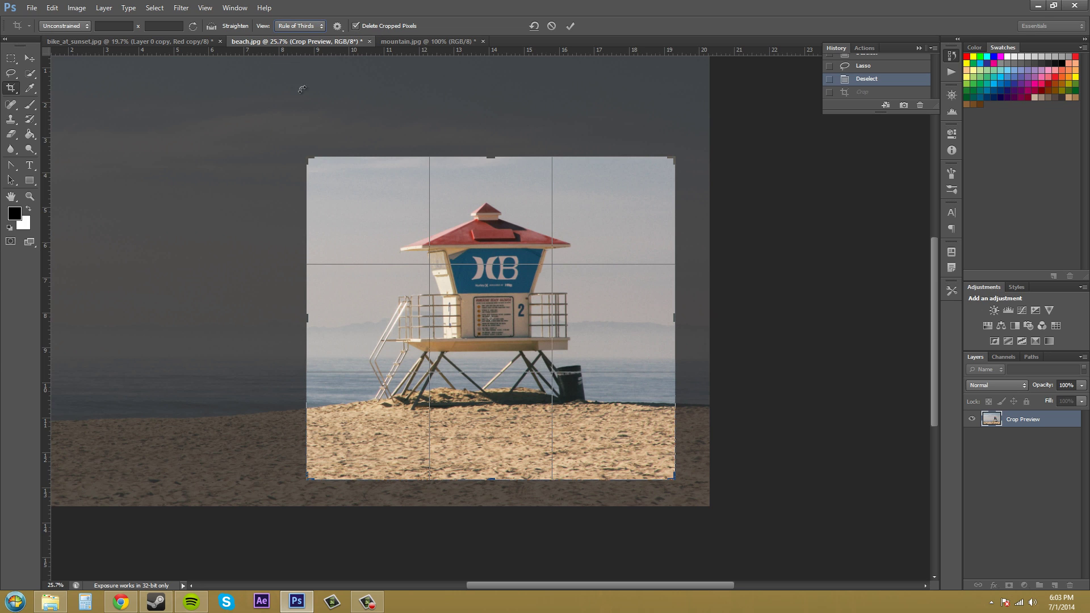
{"action": "left_click", "coordinate": [294, 28]}
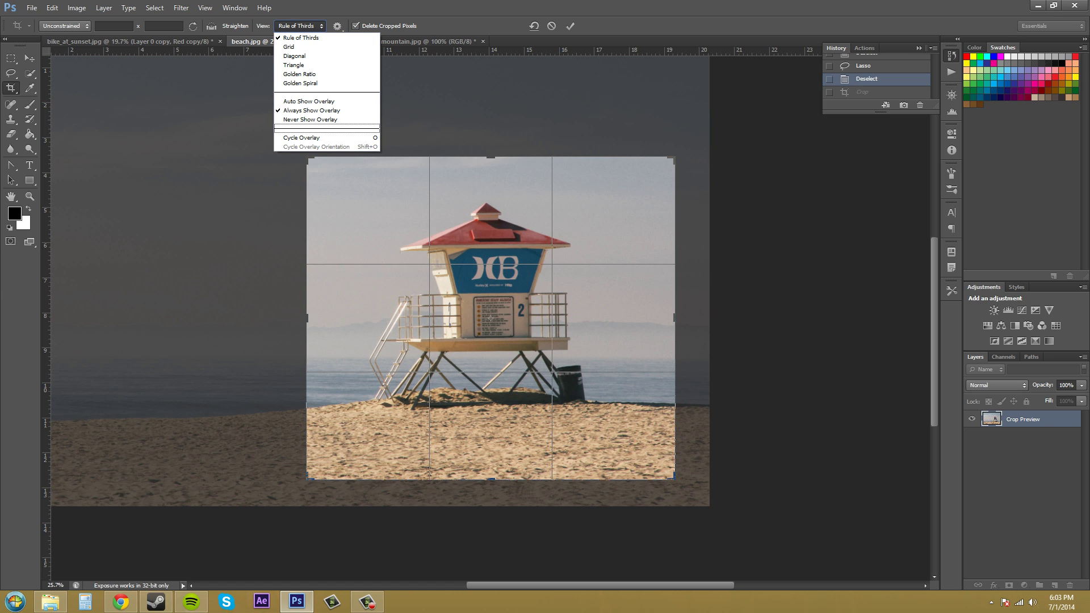
{"action": "key", "text": "Escape"}
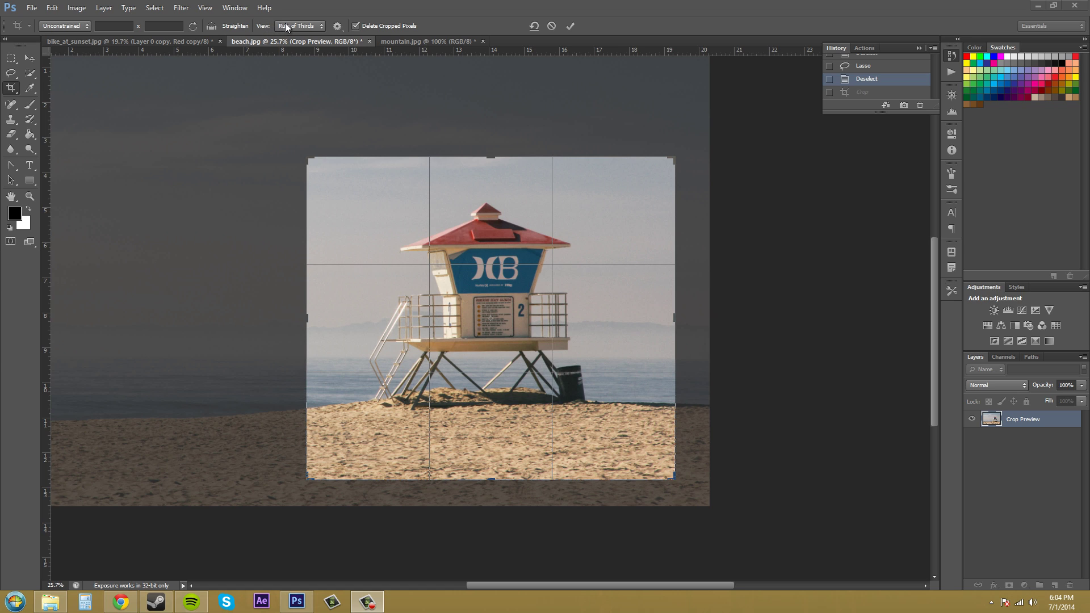
- Enable Use Classic Mode, then enlarge the crop frame and nudge it up and left
{"action": "left_click", "coordinate": [337, 26]}
{"action": "left_click", "coordinate": [337, 28]}
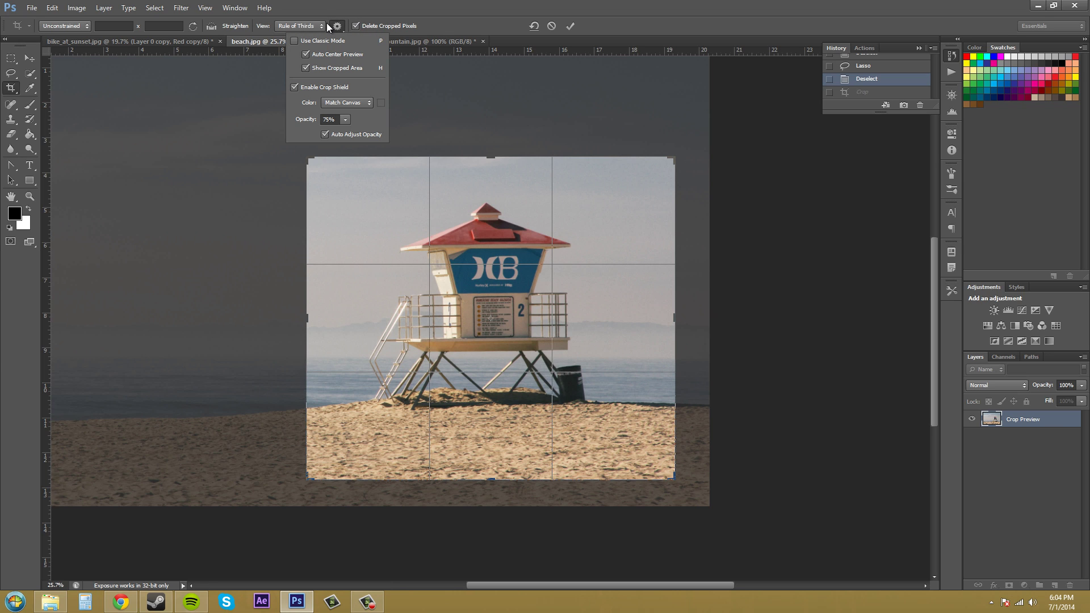
{"action": "left_click", "coordinate": [294, 41]}
{"action": "left_click", "coordinate": [447, 206]}
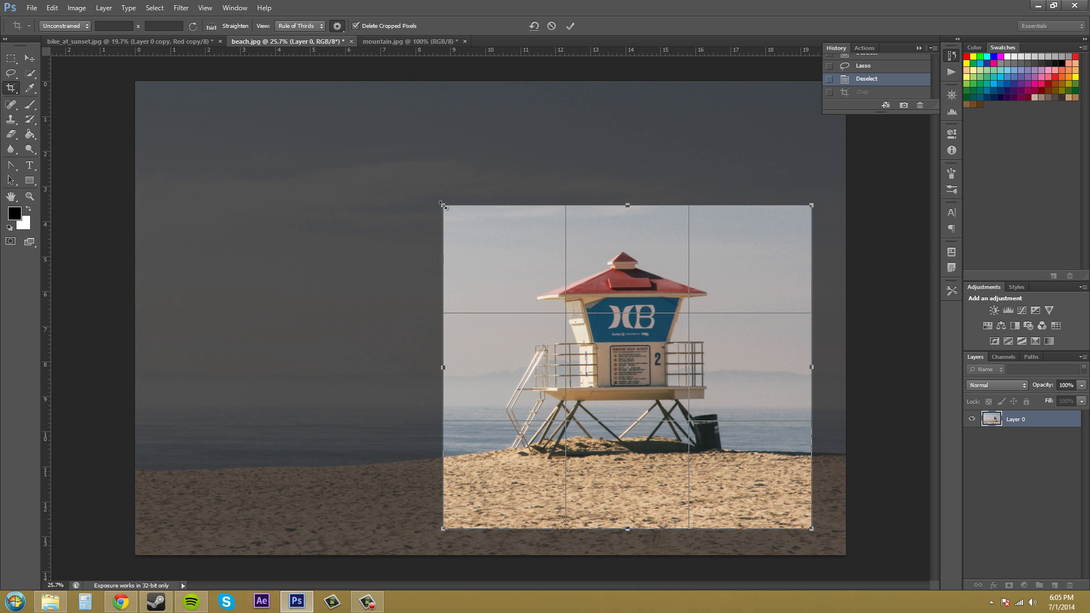
{"action": "left_click_drag", "start_coordinate": [447, 206], "coordinate": [391, 195]}
{"action": "mouse_move", "coordinate": [718, 311]}
{"action": "left_mouse_down"}
{"action": "mouse_move", "coordinate": [734, 231]}
{"action": "mouse_move", "coordinate": [707, 298]}
{"action": "left_mouse_up"}
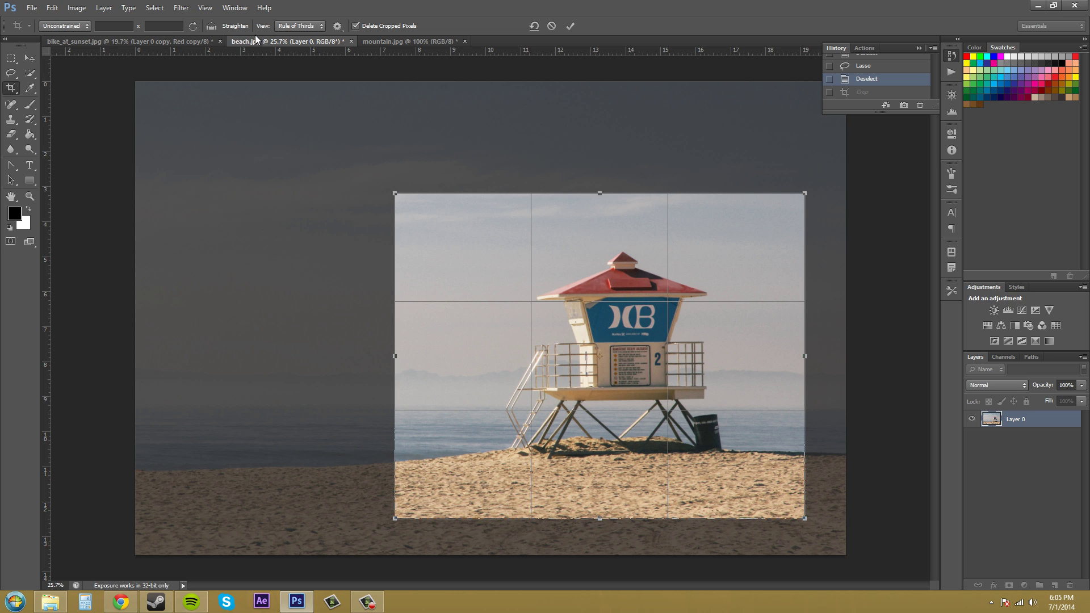
- Turn Classic Mode back off and slide the photo left and up beneath the crop
{"action": "left_click", "coordinate": [337, 26]}
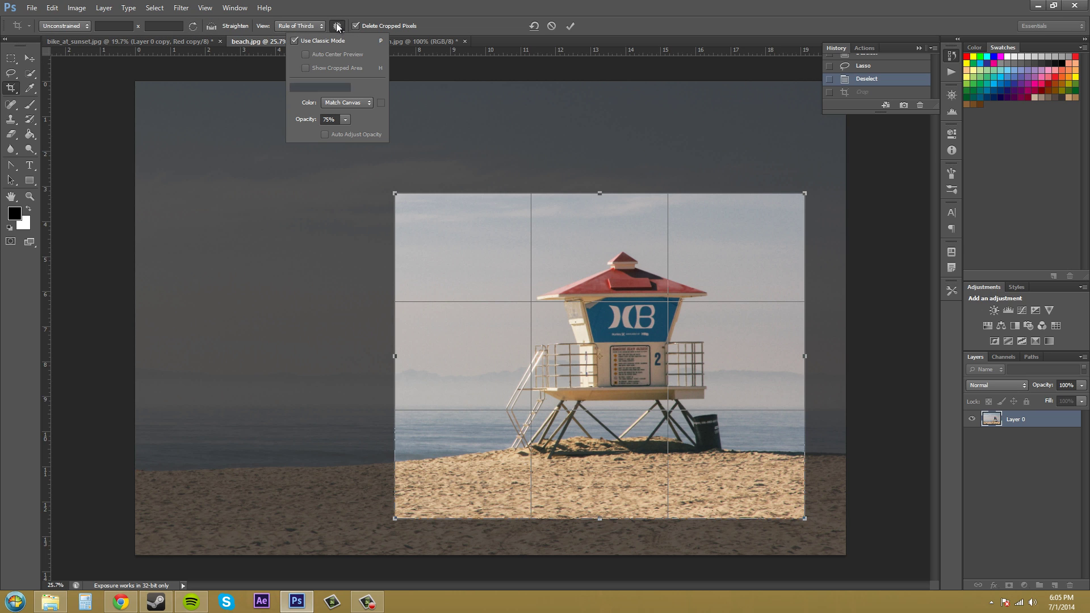
{"action": "left_click", "coordinate": [308, 43]}
{"action": "left_click_drag", "start_coordinate": [622, 287], "coordinate": [649, 278]}
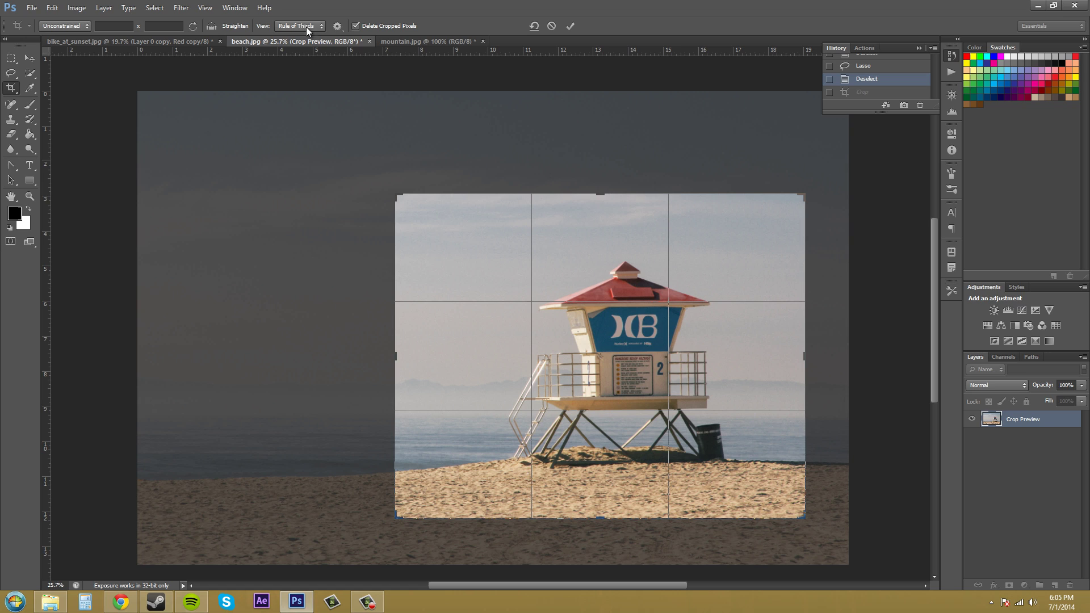
- Leave Show Cropped Area unchecked and slide the photo to centre the tower in the crop
{"action": "left_click", "coordinate": [337, 27]}
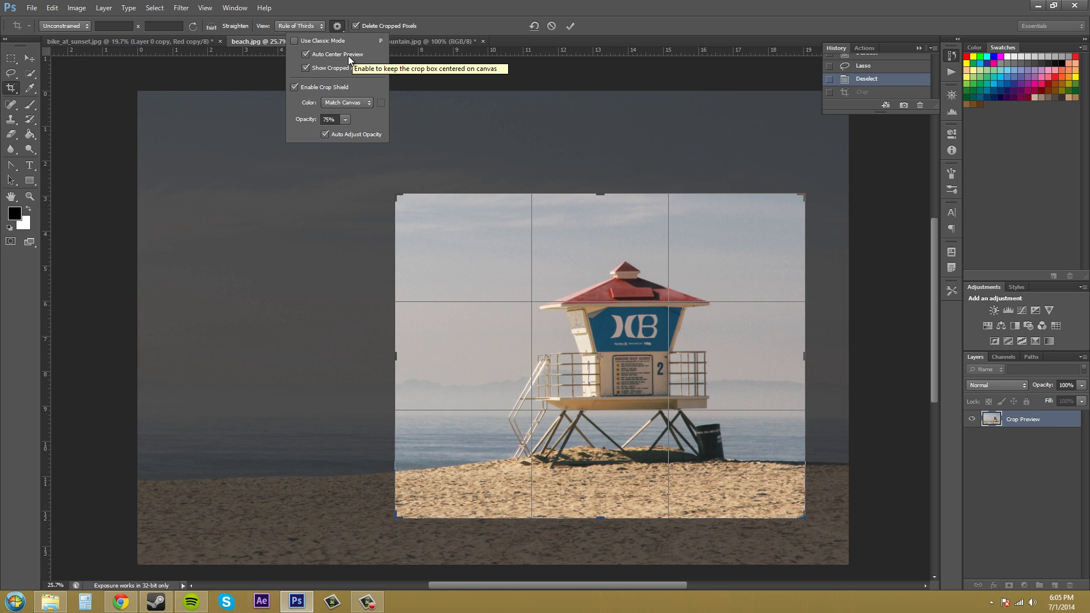
{"action": "left_click", "coordinate": [305, 68]}
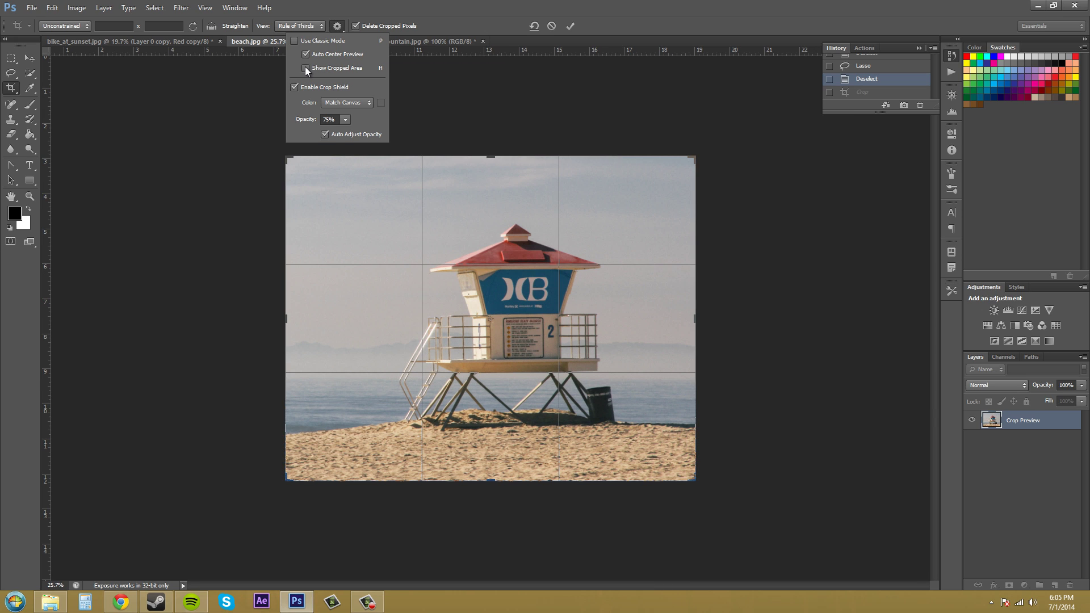
{"action": "left_click", "coordinate": [306, 68]}
{"action": "double_click", "coordinate": [306, 68]}
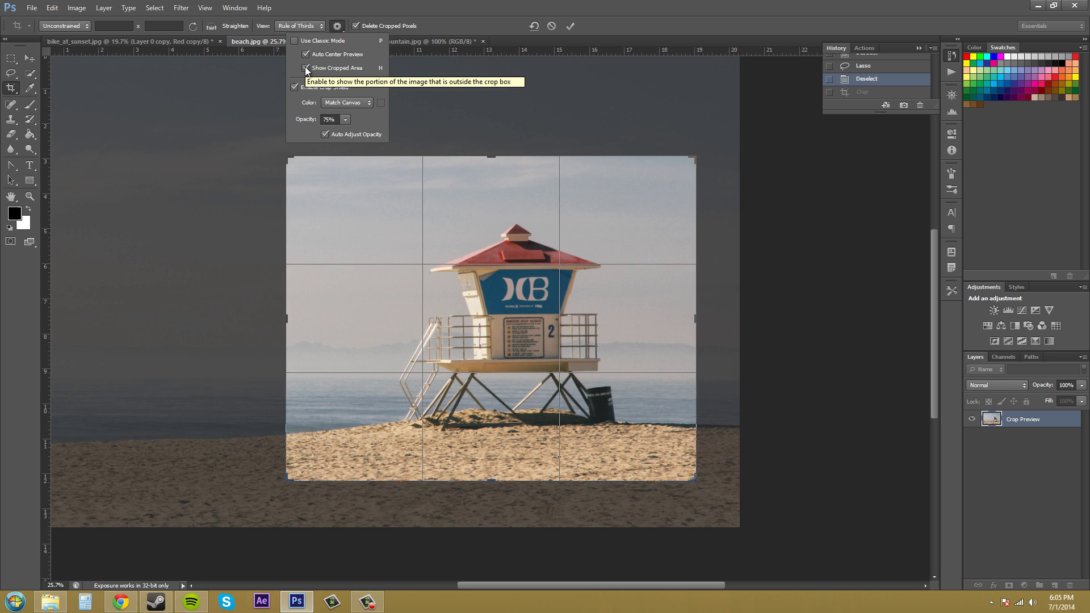
{"action": "left_click", "coordinate": [306, 68]}
{"action": "left_click", "coordinate": [305, 68]}
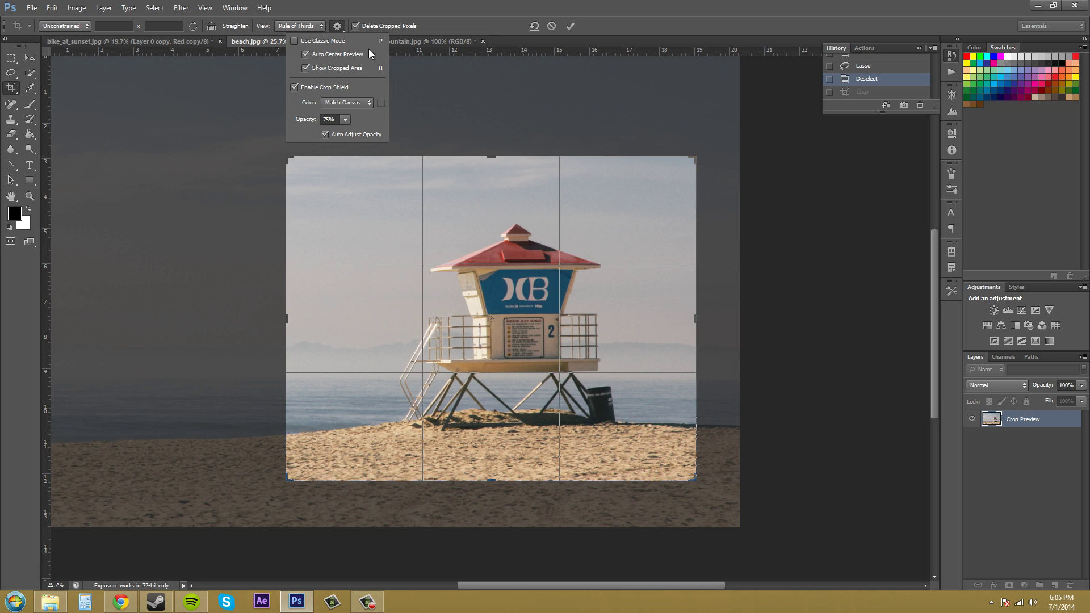
{"action": "left_click", "coordinate": [304, 67]}
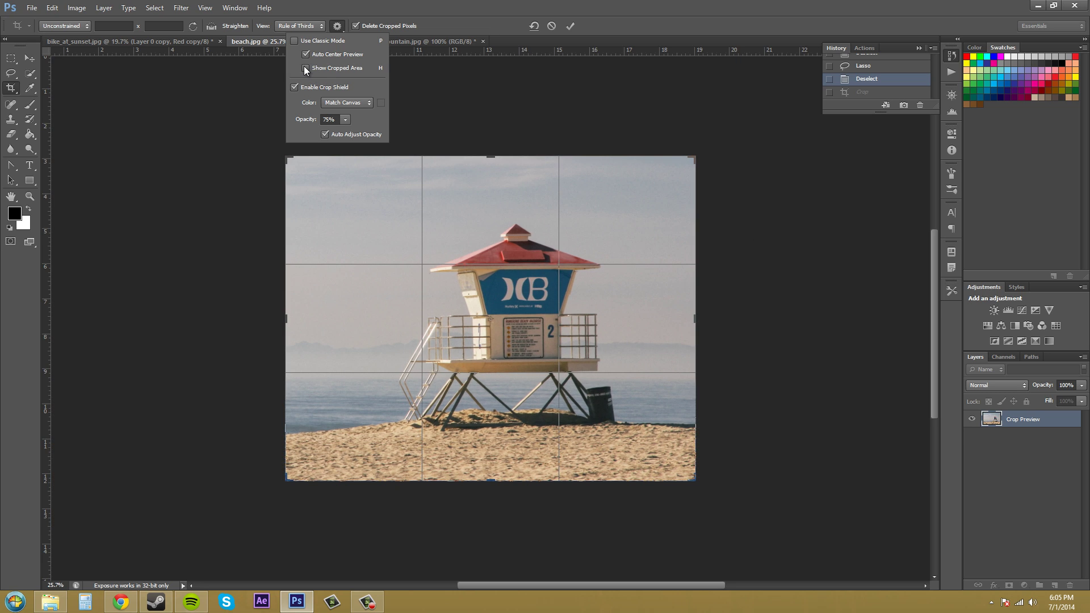
{"action": "left_click_drag", "start_coordinate": [494, 277], "coordinate": [560, 280]}
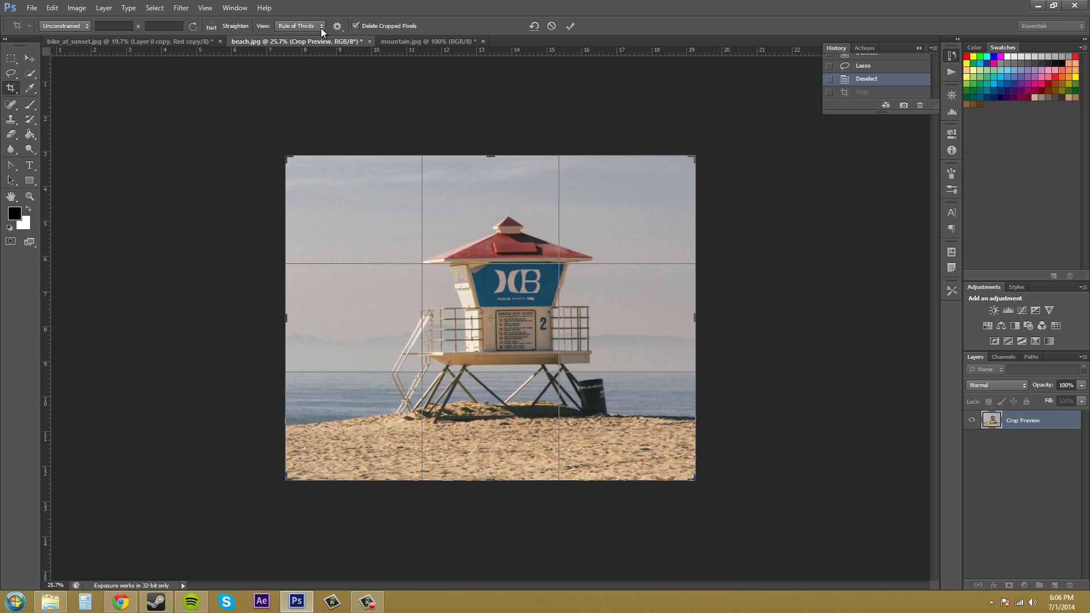
- Re-check Show Cropped Area, then toggle Enable Crop Shield off and back on
{"action": "left_click", "coordinate": [337, 26]}
{"action": "left_click", "coordinate": [306, 67]}
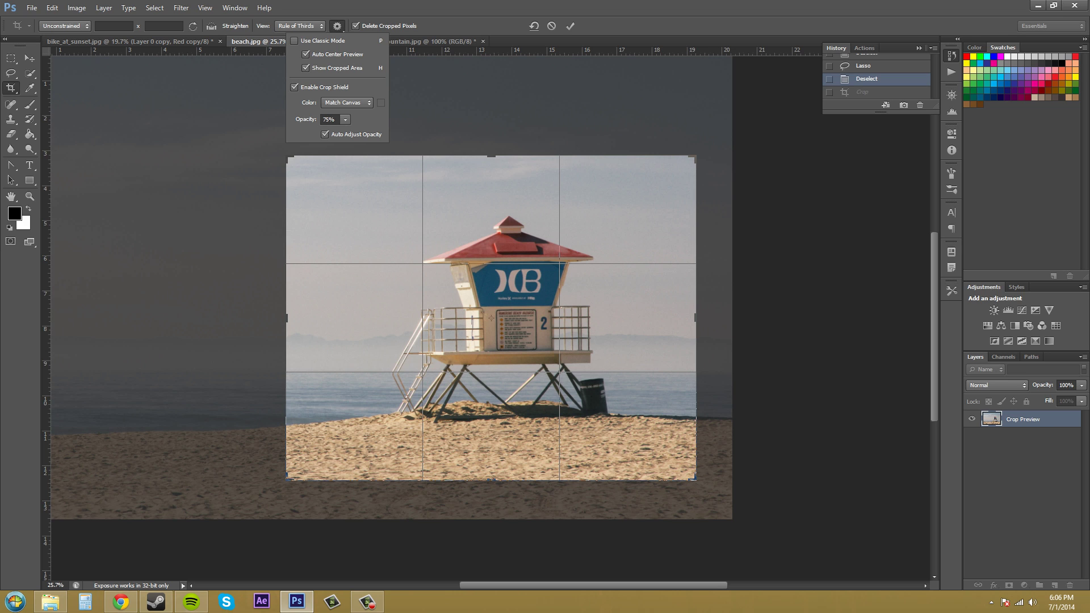
{"action": "left_click", "coordinate": [394, 152]}
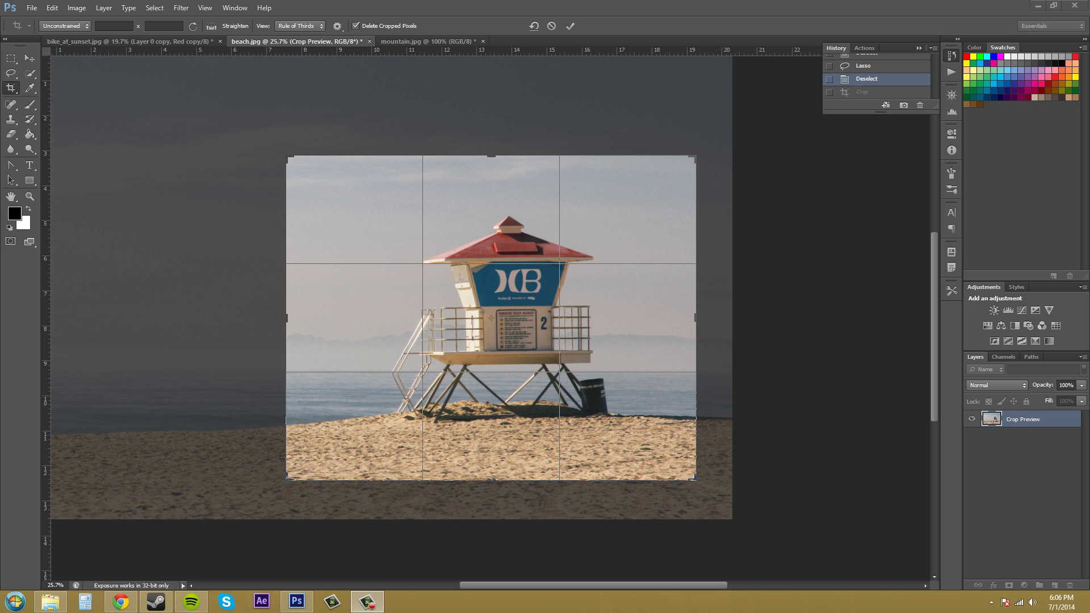
{"action": "left_click", "coordinate": [337, 27]}
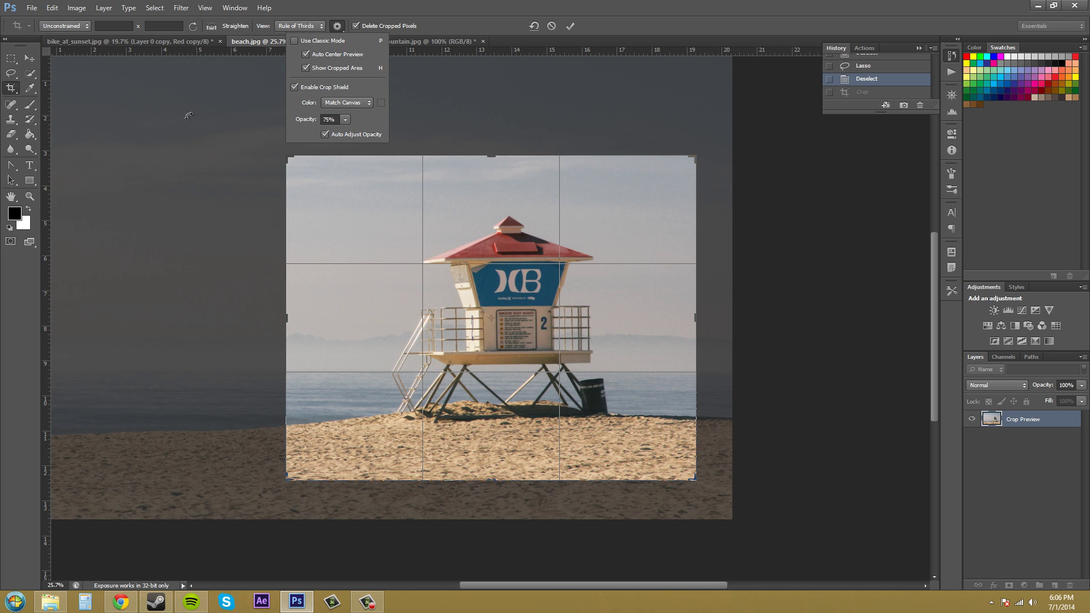
{"action": "left_click", "coordinate": [295, 87]}
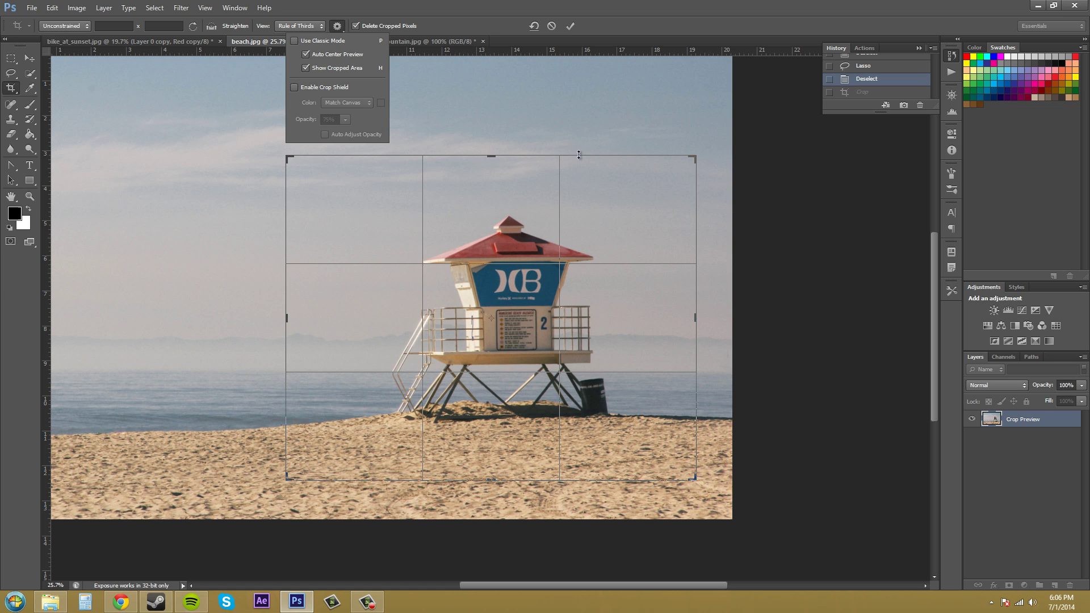
{"action": "left_click", "coordinate": [294, 88]}
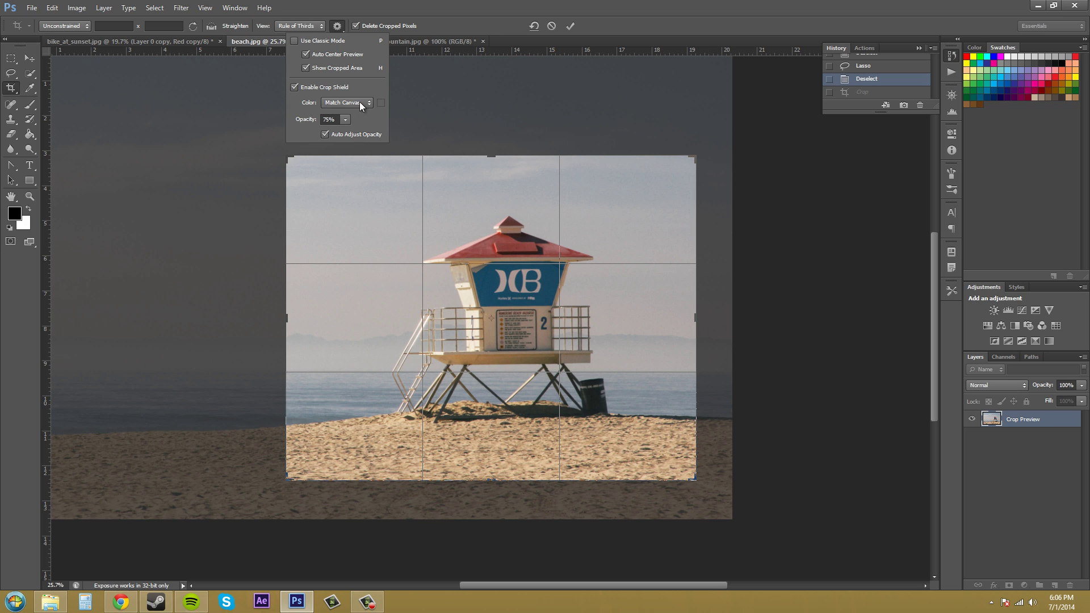
- Try a custom red crop shield colour, discard it, and set the shield back to Match Canvas
{"action": "left_click", "coordinate": [363, 103]}
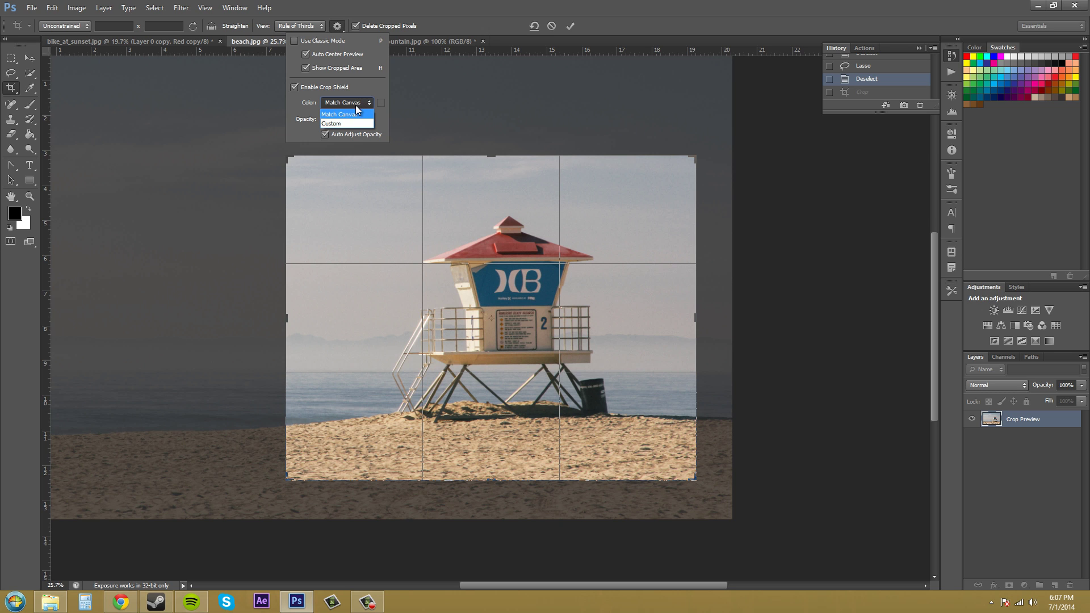
{"action": "left_click", "coordinate": [356, 121]}
{"action": "type", "text": "255"}
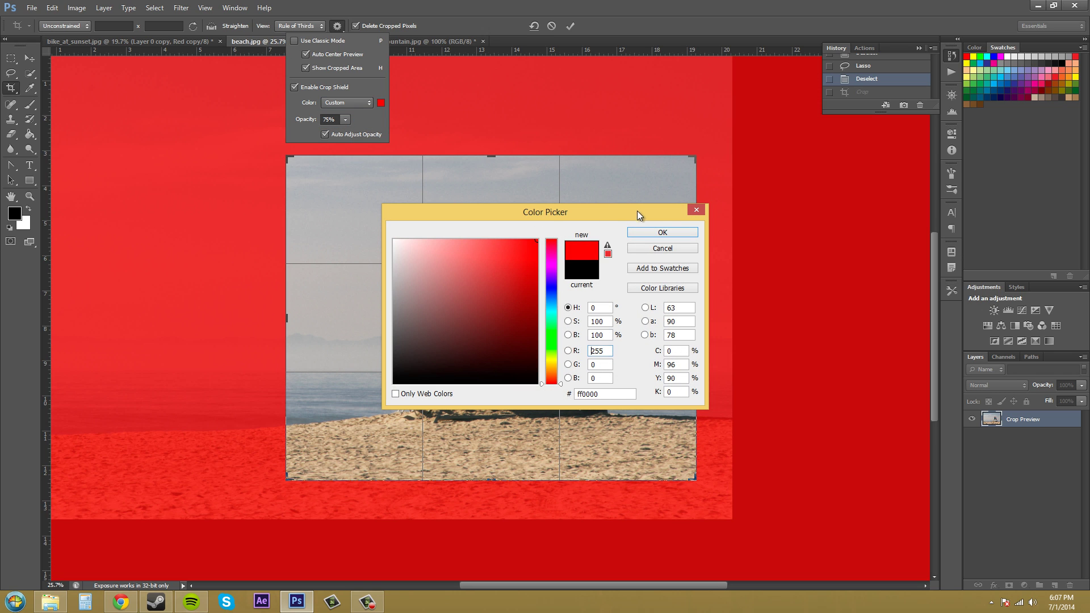
{"action": "left_click", "coordinate": [651, 248]}
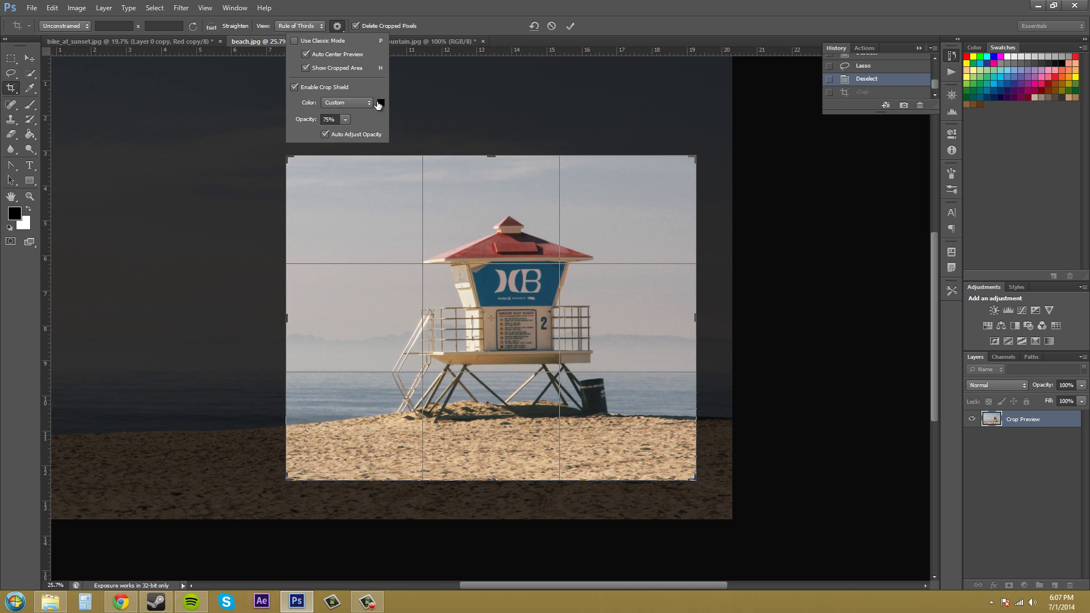
{"action": "left_click", "coordinate": [366, 105]}
{"action": "left_click", "coordinate": [344, 117]}
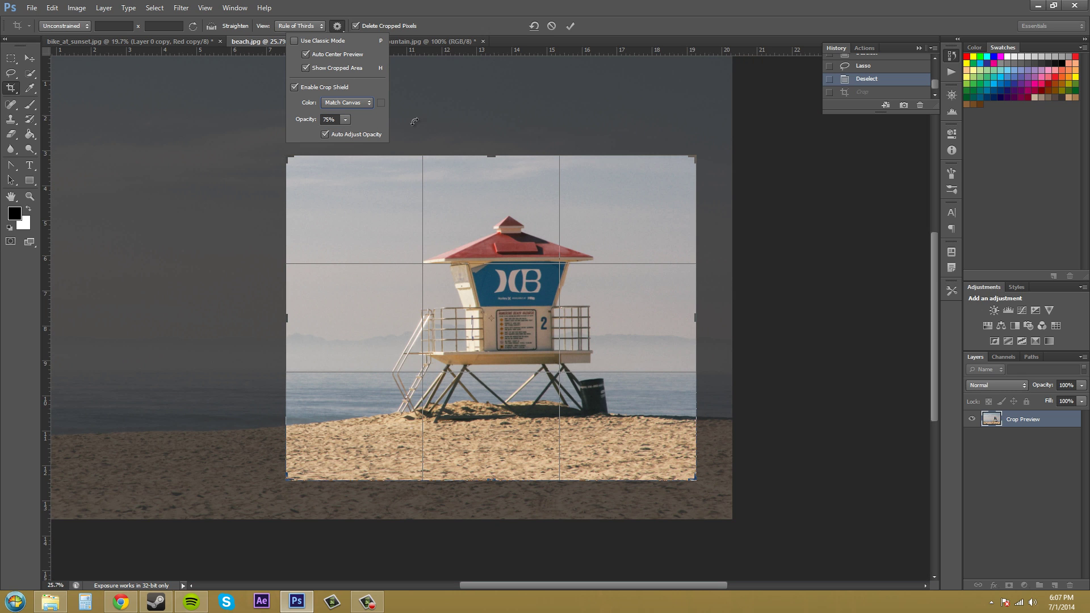
- Lower the crop shield opacity to 69% and enable Auto Adjust Opacity
{"action": "left_click", "coordinate": [345, 121]}
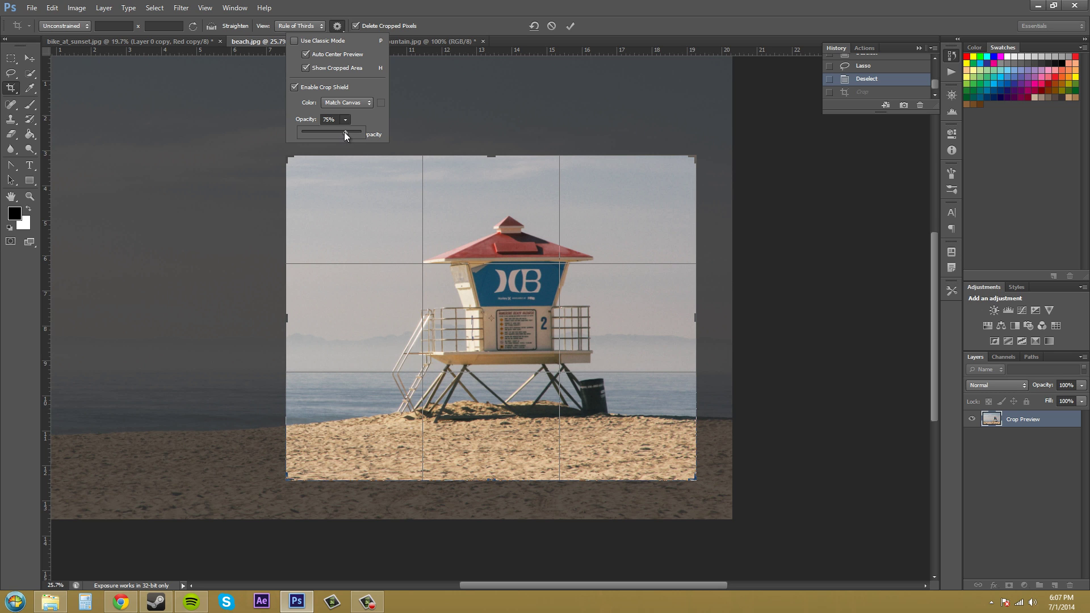
{"action": "mouse_move", "coordinate": [344, 131]}
{"action": "left_mouse_down"}
{"action": "mouse_move", "coordinate": [308, 134]}
{"action": "mouse_move", "coordinate": [378, 132]}
{"action": "mouse_move", "coordinate": [342, 130]}
{"action": "left_mouse_up"}
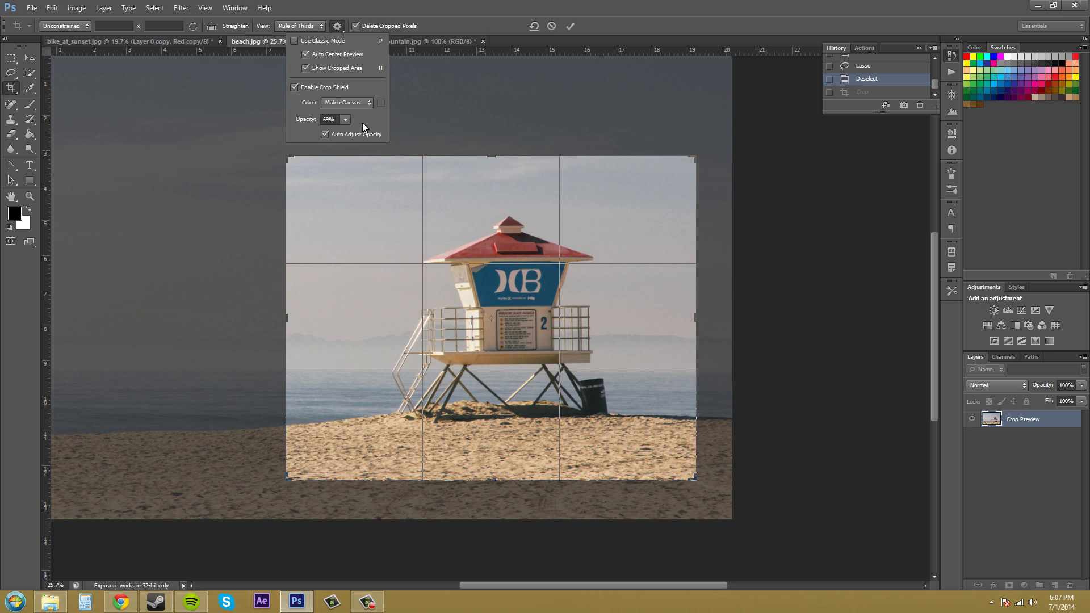
{"action": "left_click", "coordinate": [325, 133]}
- Close the crop settings panel
{"action": "left_click", "coordinate": [337, 27]}
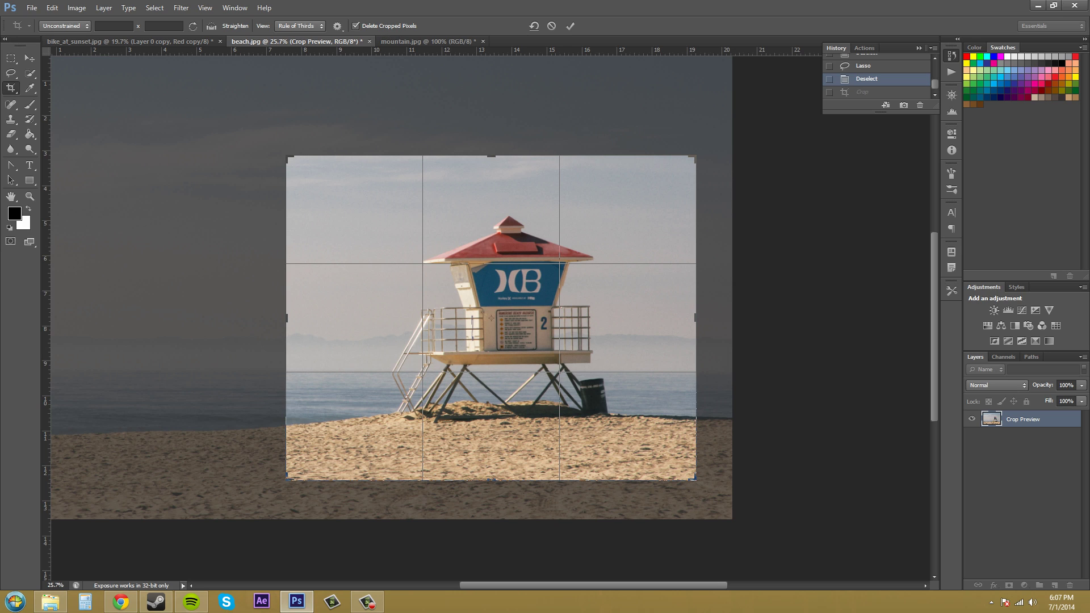
- Reset the crop box to the full photo, pull its corners toward the tower, then cancel
{"action": "left_click", "coordinate": [534, 26]}
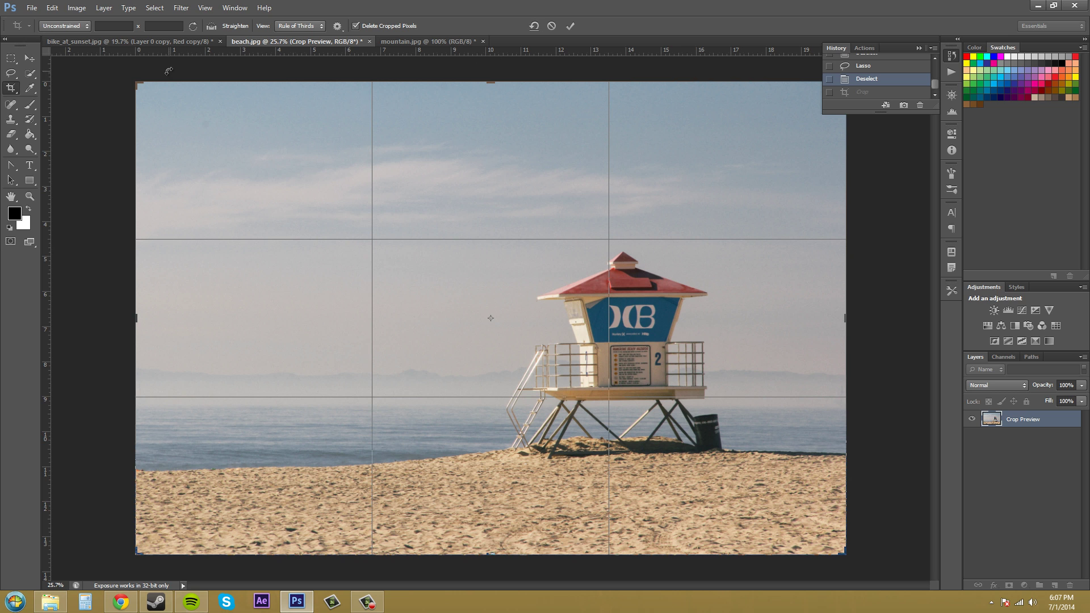
{"action": "left_click_drag", "start_coordinate": [136, 82], "coordinate": [332, 157]}
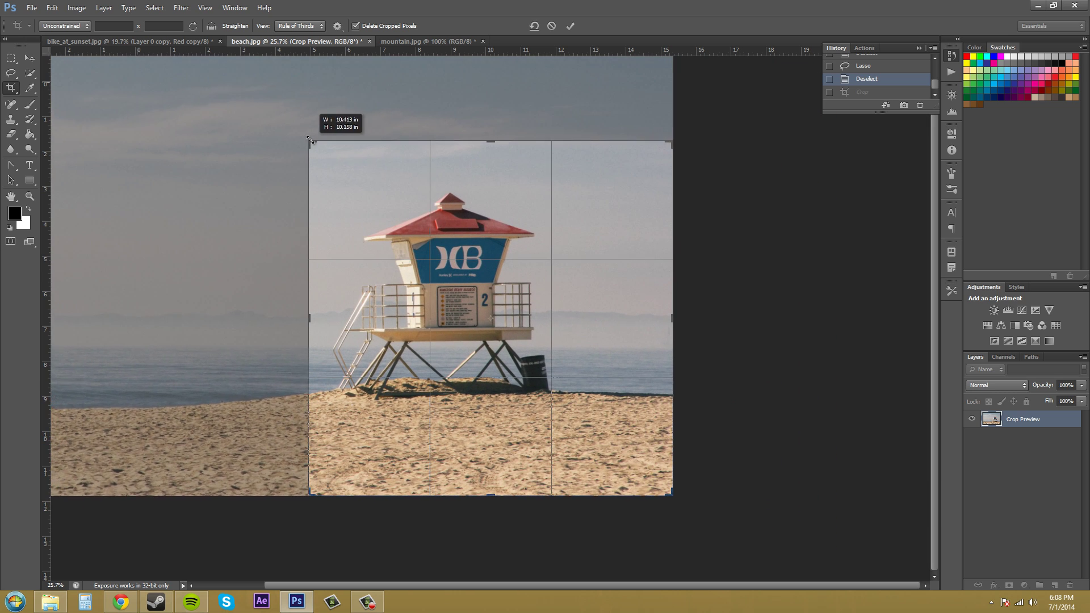
{"action": "left_click_drag", "start_coordinate": [664, 489], "coordinate": [644, 470]}
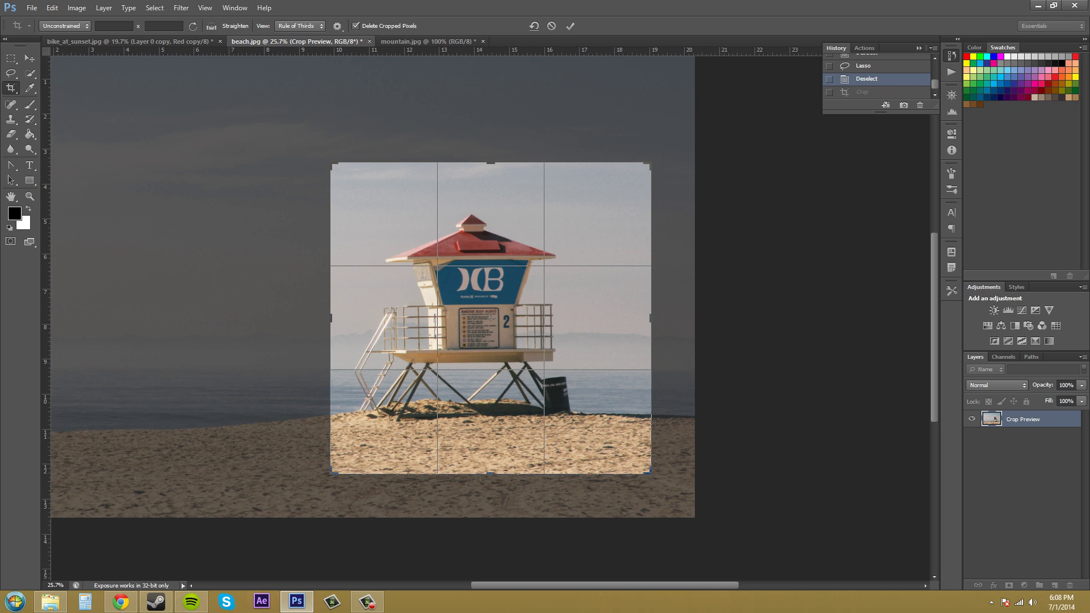
{"action": "left_click", "coordinate": [552, 26]}
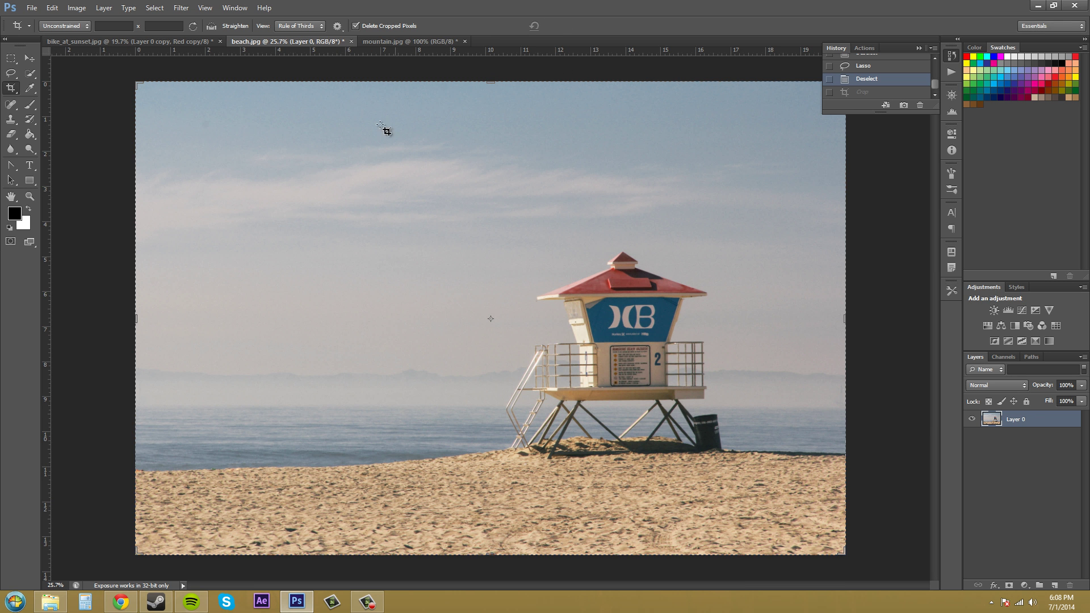
- Crop tightly around the lifeguard tower, commit it, then undo the crop with Ctrl+Z
{"action": "left_click_drag", "start_coordinate": [137, 83], "coordinate": [300, 150]}
{"action": "left_click_drag", "start_coordinate": [675, 478], "coordinate": [630, 427]}
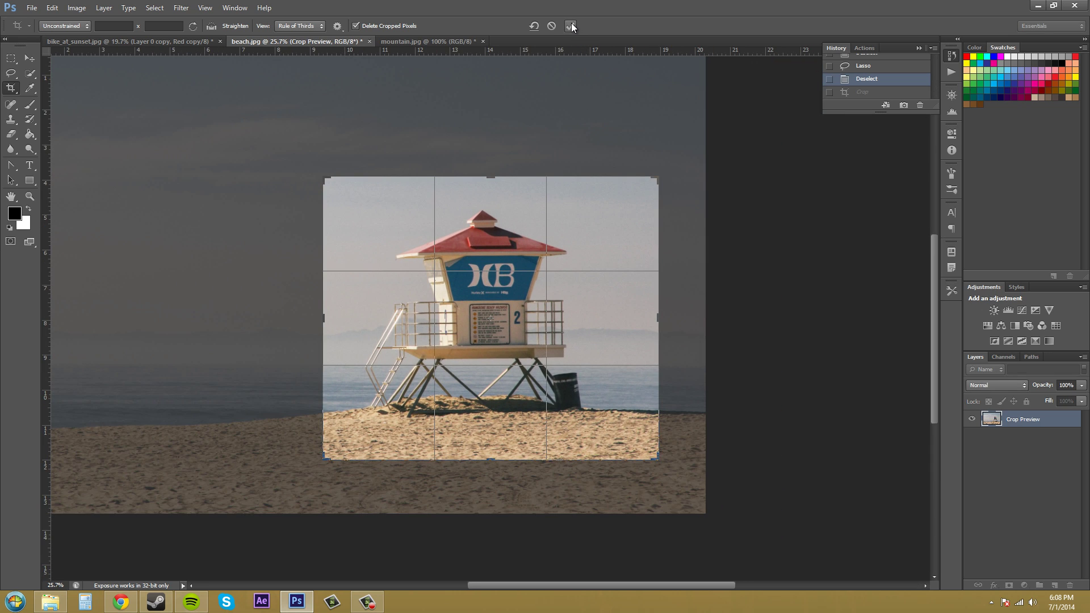
{"action": "left_click", "coordinate": [571, 25]}
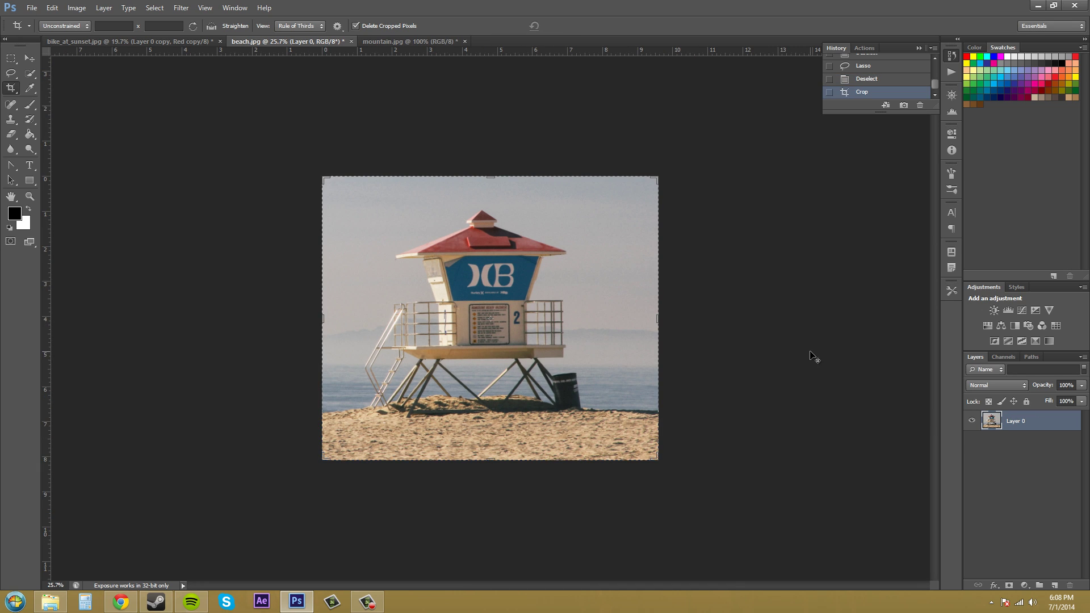
{"action": "key", "text": "ctrl+z"}
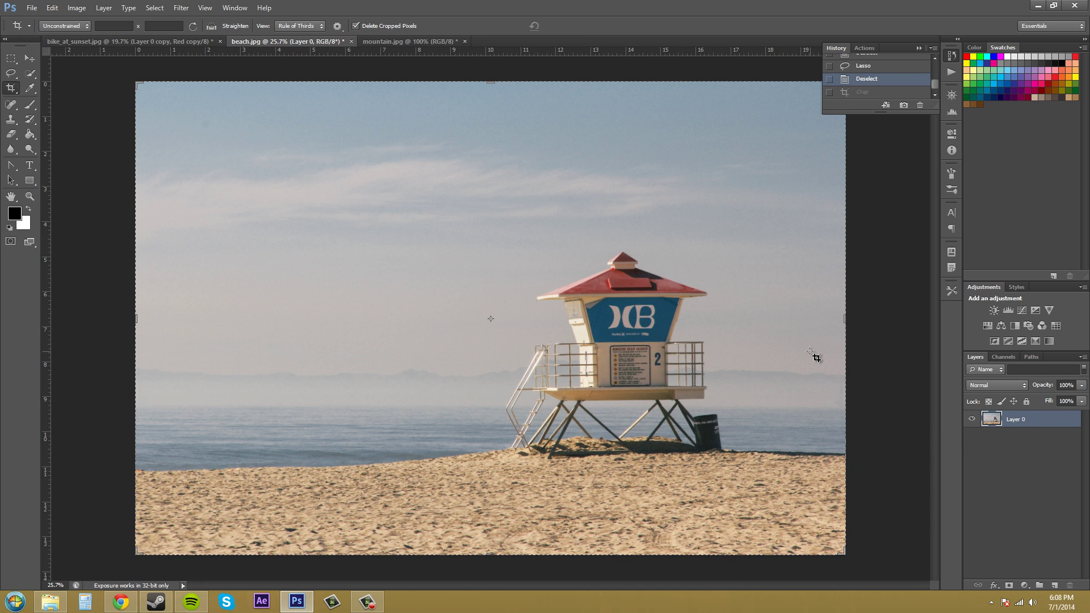